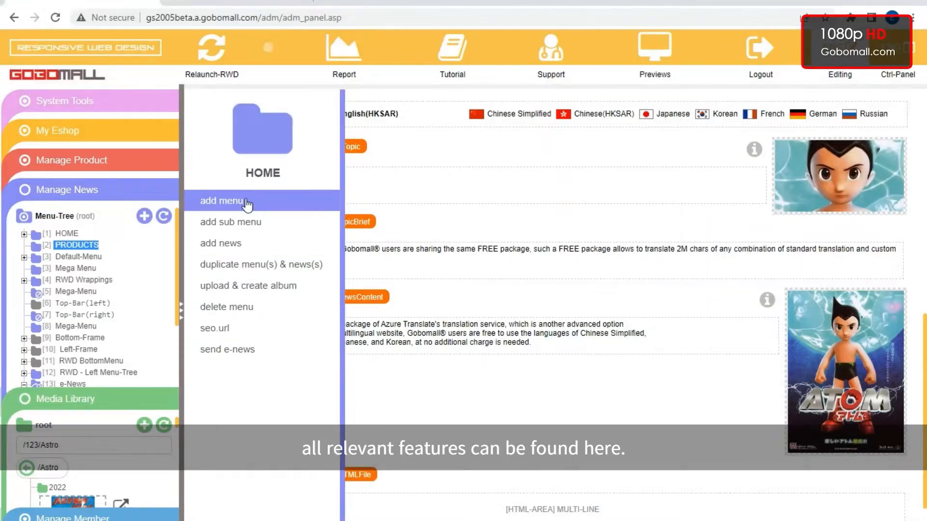
Step: Expand the HOME menu and look at its prompts for adding a menu and a sub menu without saving
left_click(308, 203)
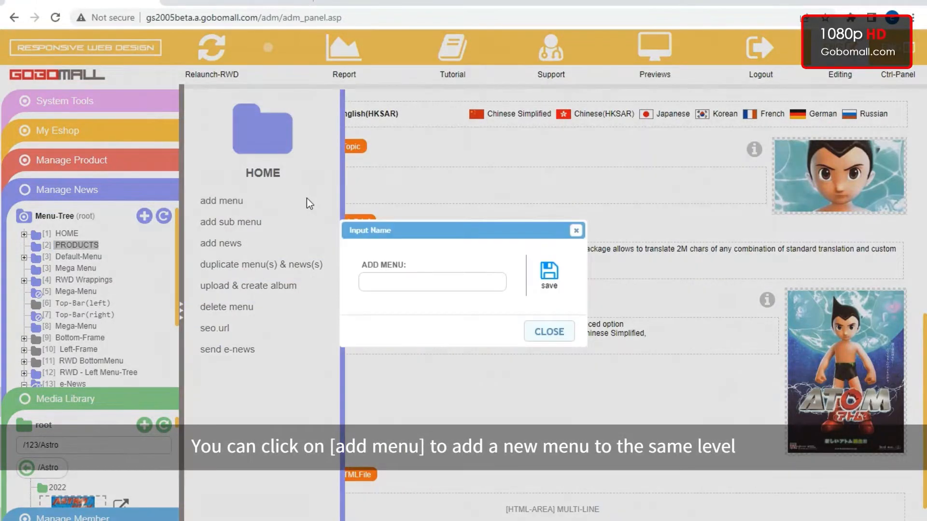
left_click(576, 230)
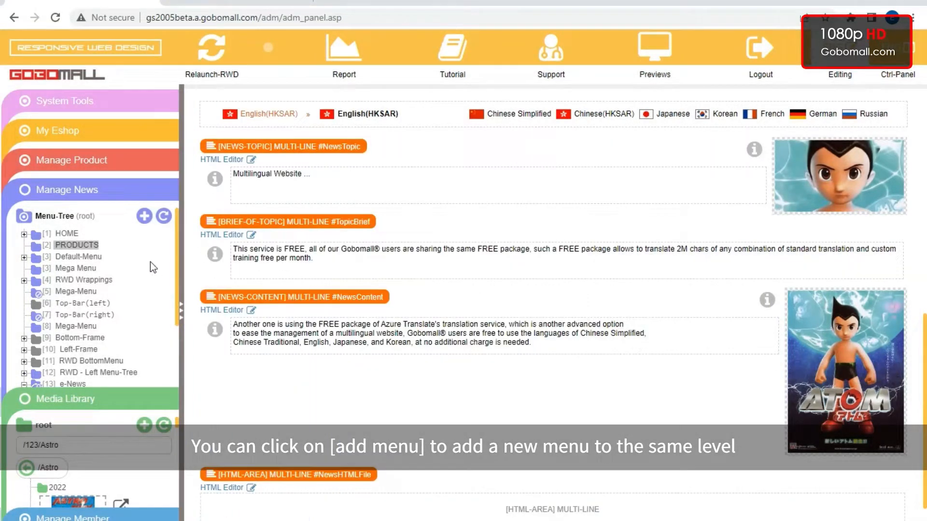
left_click(36, 236)
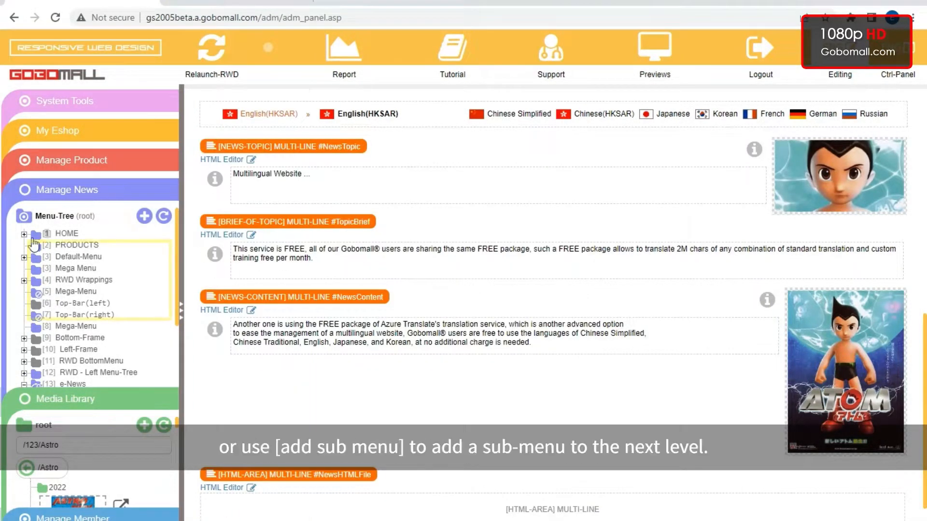
left_click(72, 233)
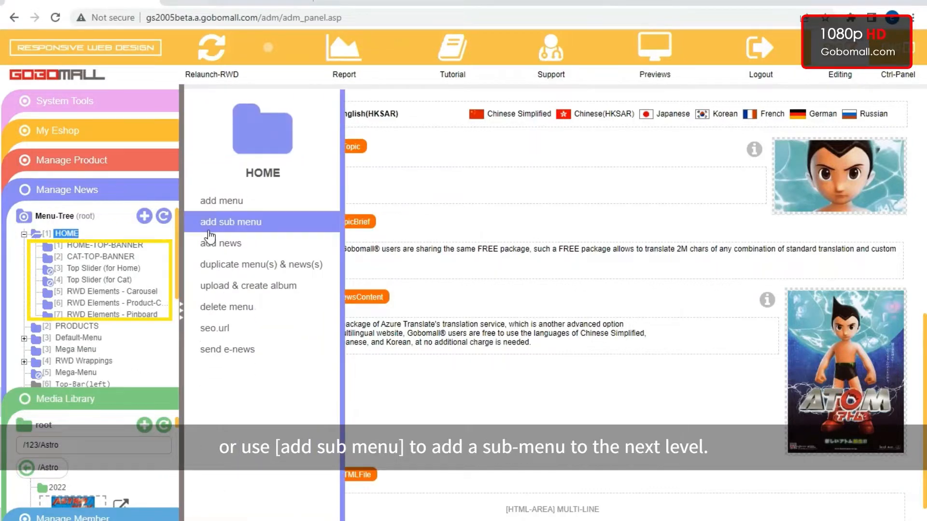
left_click(278, 224)
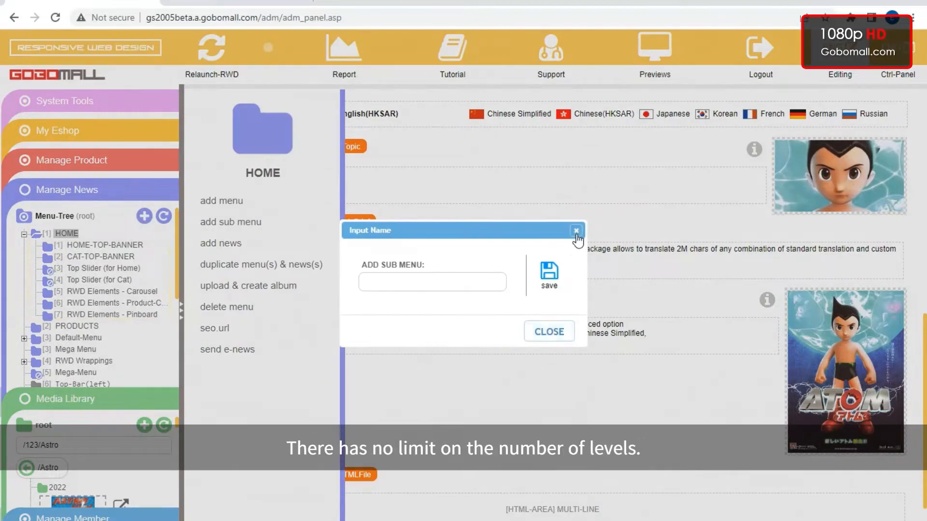
left_click(575, 231)
Step: Add 2 news items to the HOME-TOP-BANNER menu
left_click(99, 245)
scroll(314, 241, "down", 5)
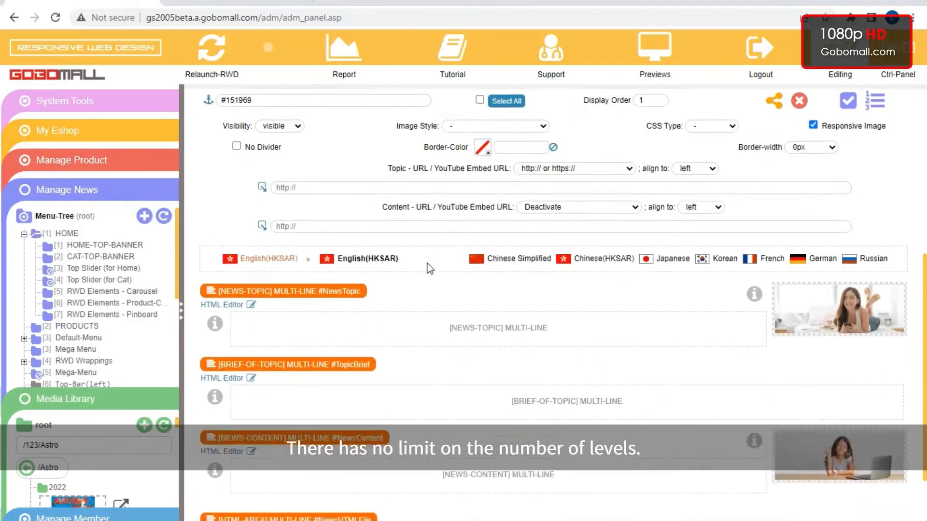
left_click(141, 247)
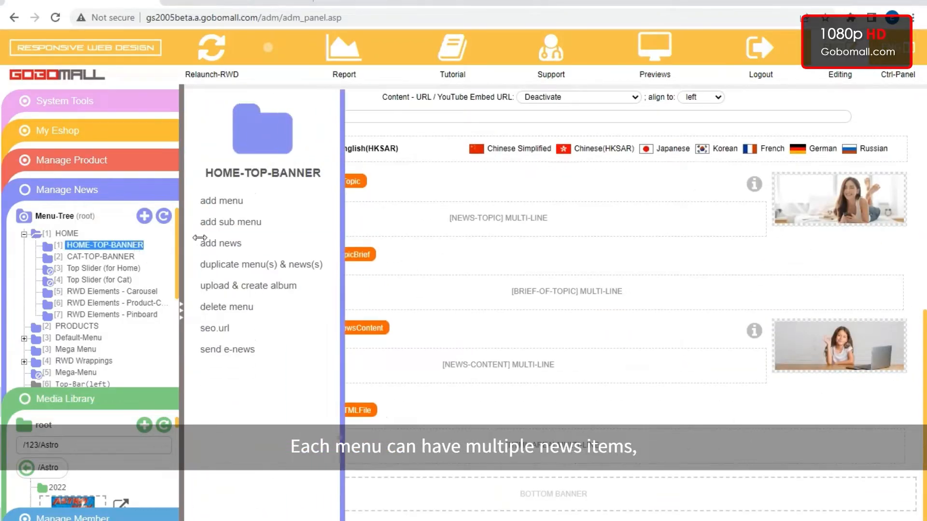
left_click(227, 242)
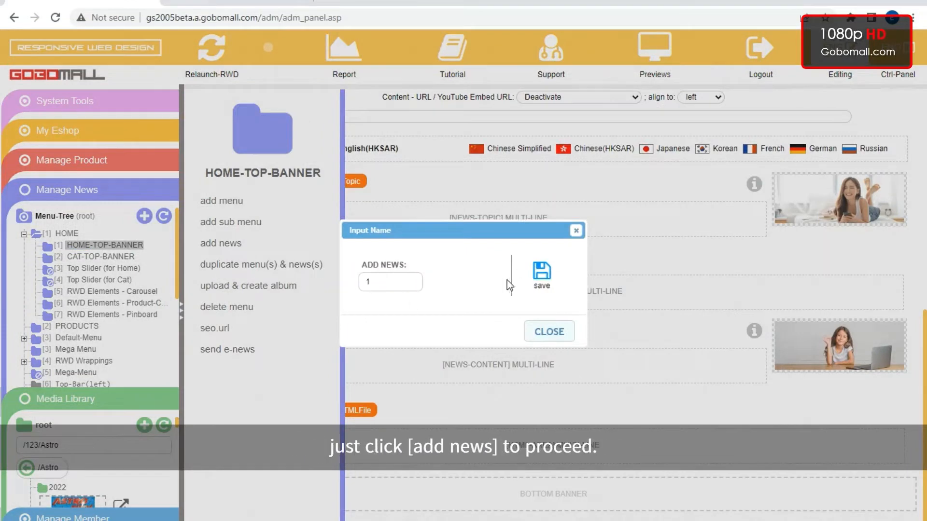
double_click(399, 283)
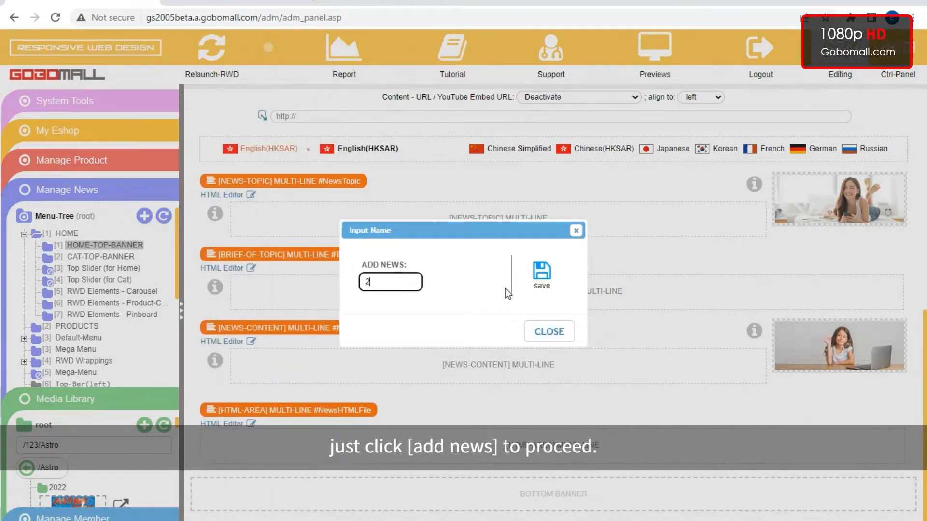
left_click(545, 271)
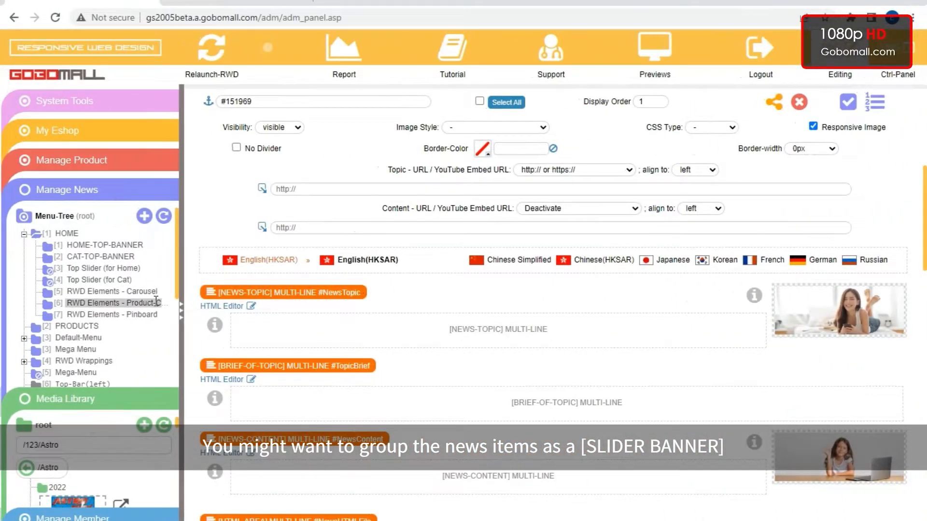
Step: Open the RWD Elements - Carousel menu and review its news items and topic images
left_click(159, 291)
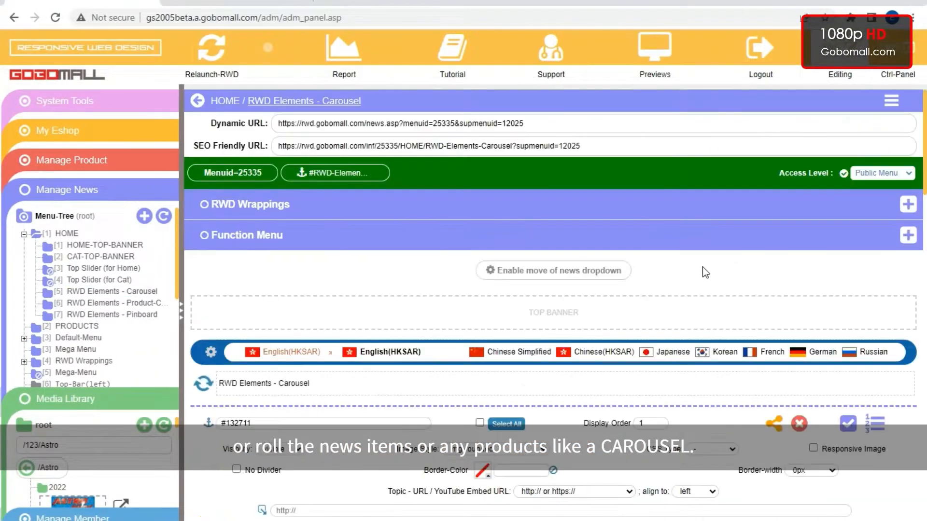
scroll(721, 289, "down", 9)
scroll(721, 288, "down", 2)
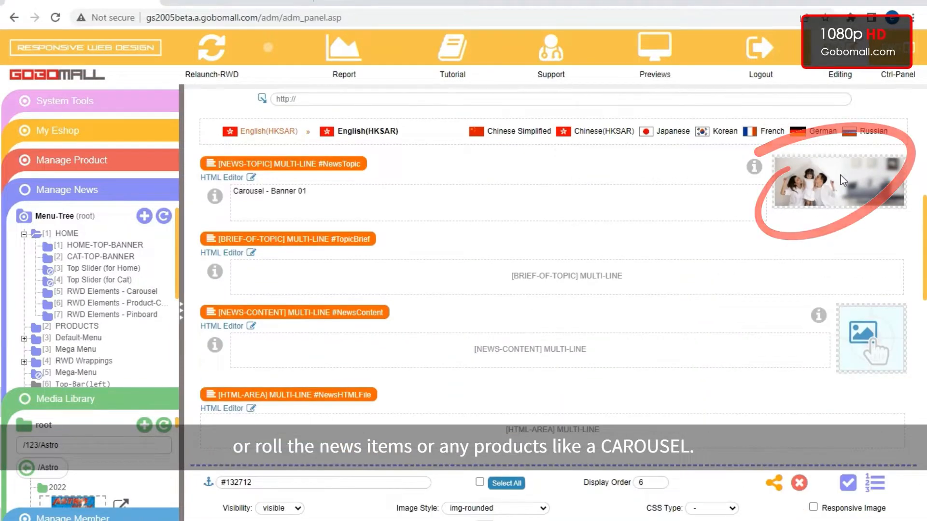
scroll(816, 260, "down", 6)
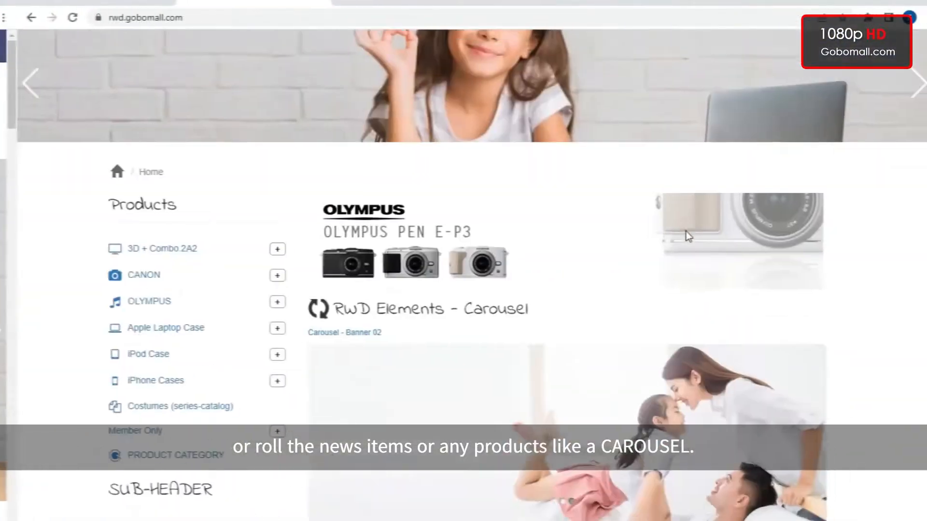
Step: Examine the RWD Elements - Carousel section on the live demo site's home page
scroll(686, 231, "down", 4)
left_click_drag(317, 97, 514, 96)
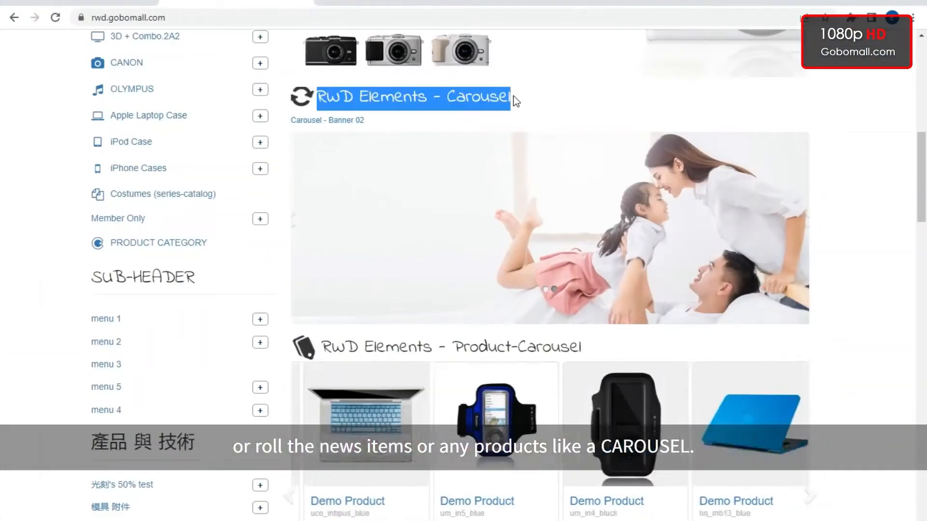
left_click(845, 204)
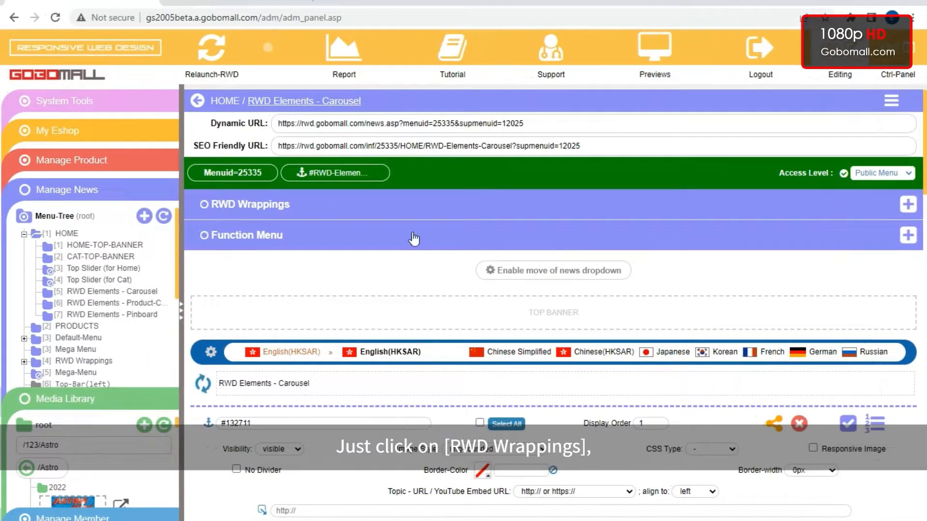
Step: Expand the carousel menu's RWD Wrappings, collapse Content-Carousel, and show the Featurette Wrapper's Row by Row layout option
left_click(410, 207)
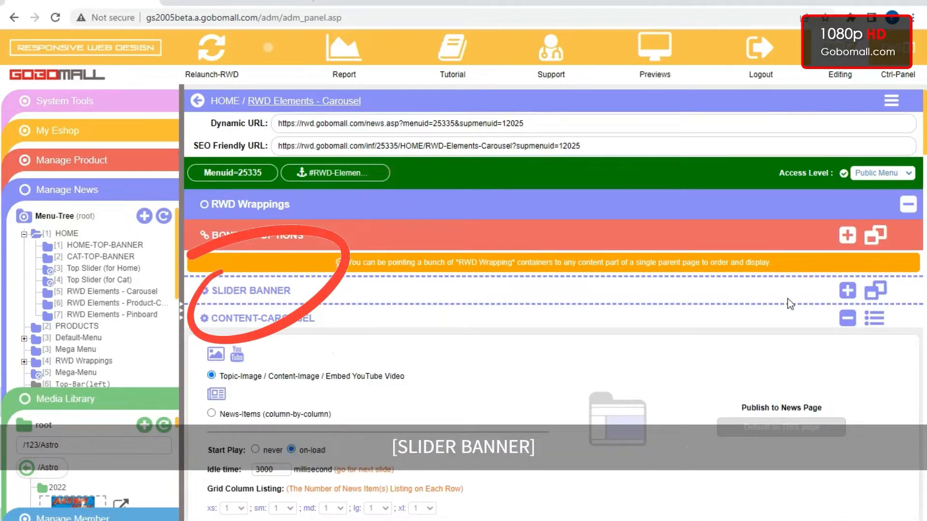
left_click(847, 319)
scroll(740, 293, "down", 4)
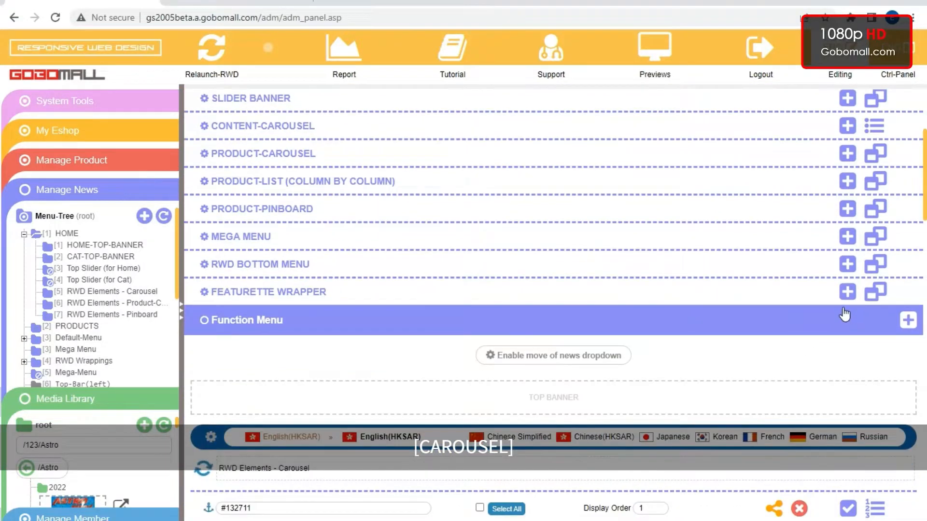
left_click(847, 292)
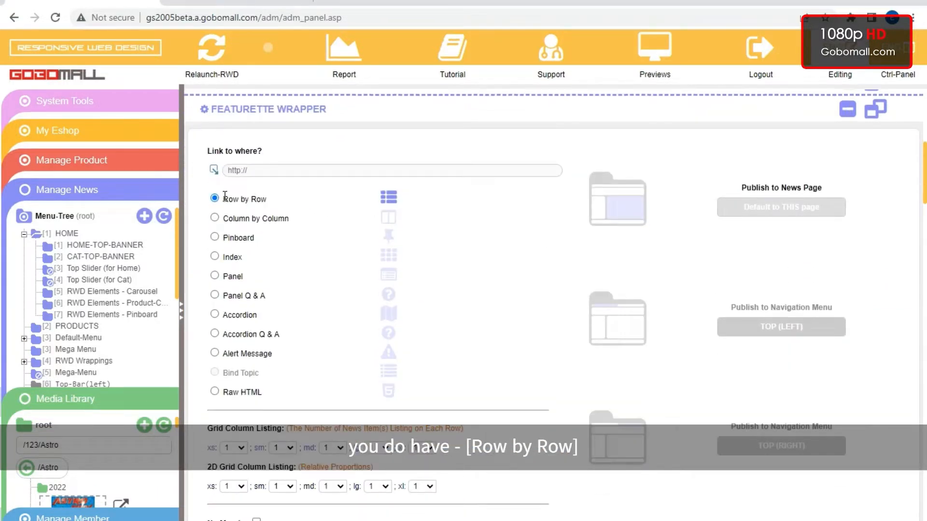
left_click_drag(222, 197, 268, 198)
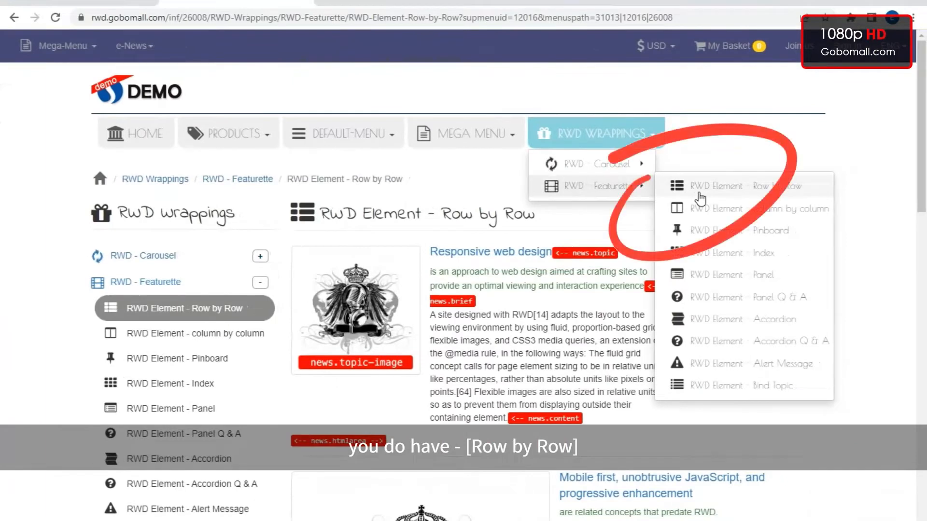
Step: Open the RWD Element - Row by Row page on the demo site and examine its full layout
left_click(689, 191)
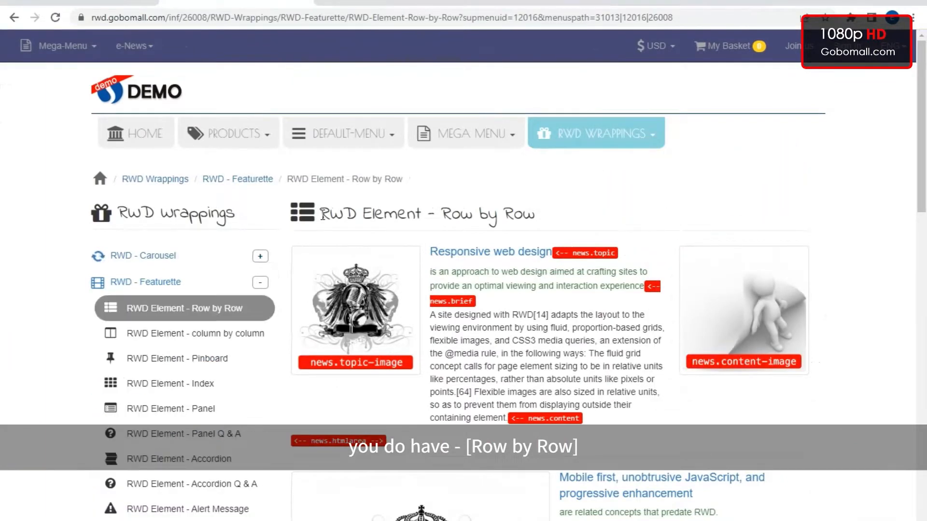
left_click_drag(323, 216, 560, 214)
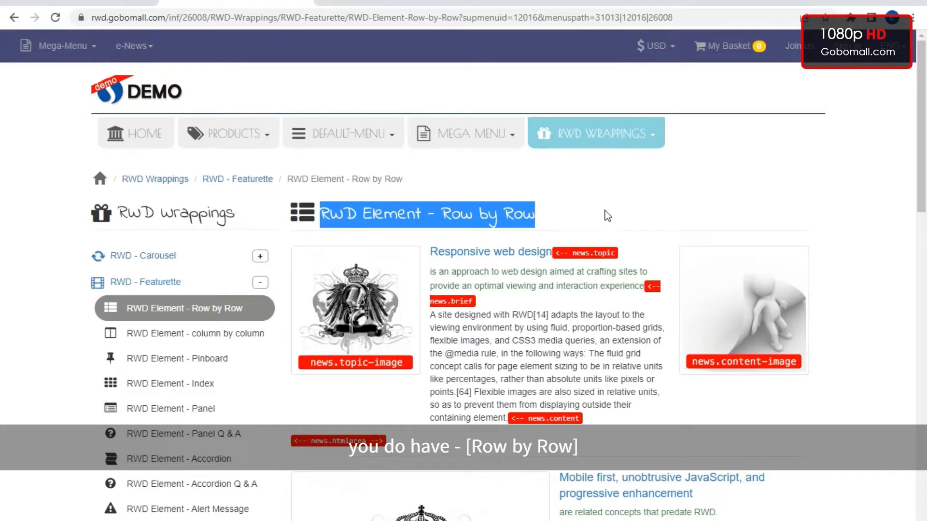
scroll(606, 212, "down", 10)
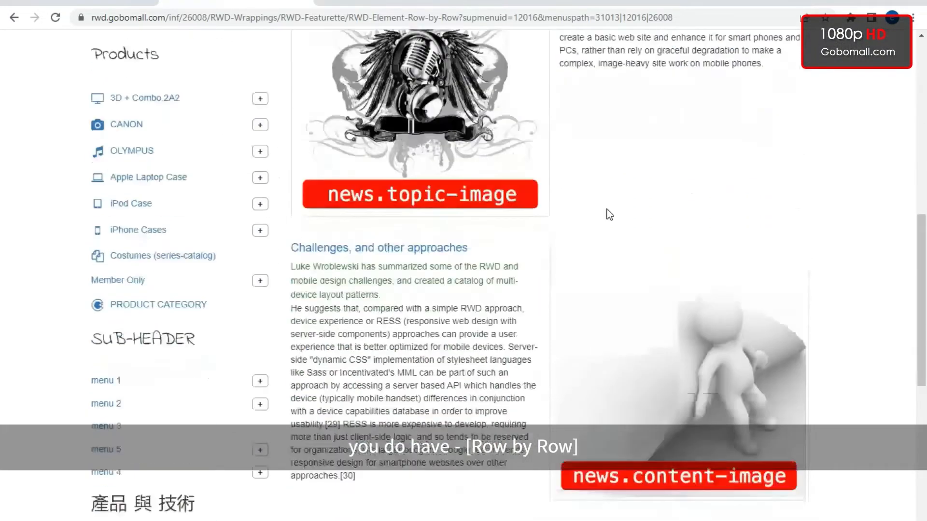
scroll(607, 211, "down", 9)
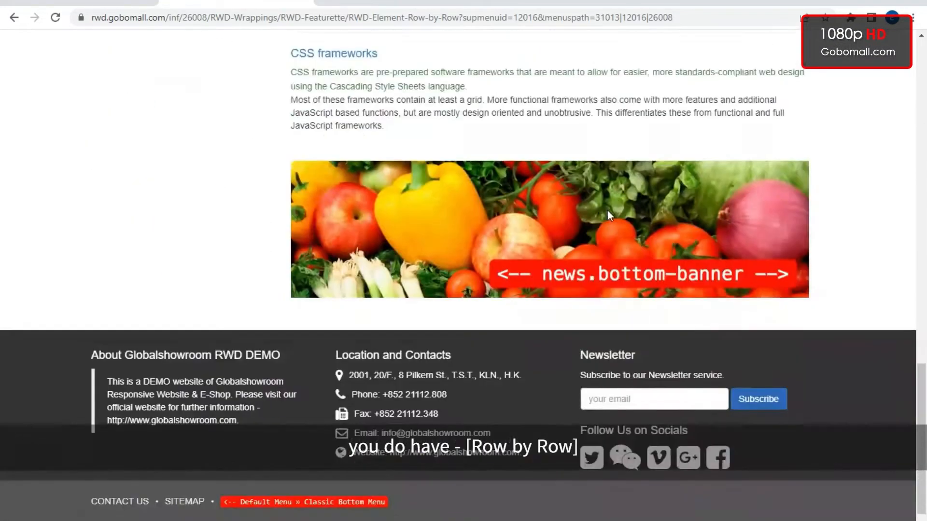
scroll(606, 209, "up", 4)
scroll(607, 209, "up", 13)
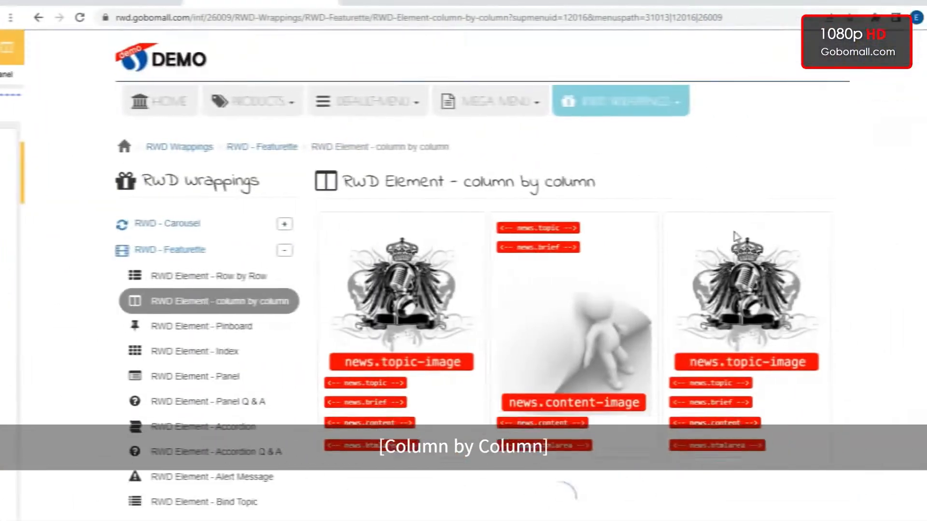
Step: Examine the demo site's Column by Column and Pinboard featurette pages
scroll(709, 232, "down", 13)
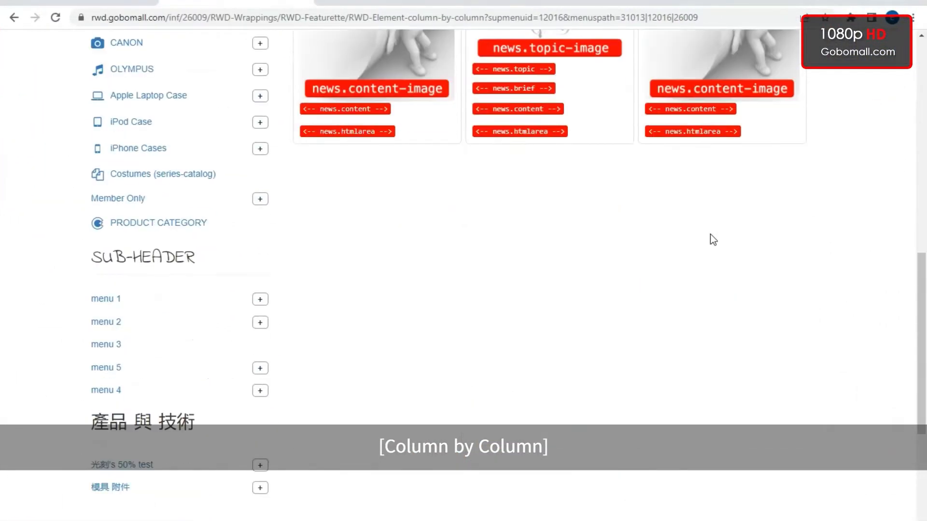
scroll(719, 239, "up", 8)
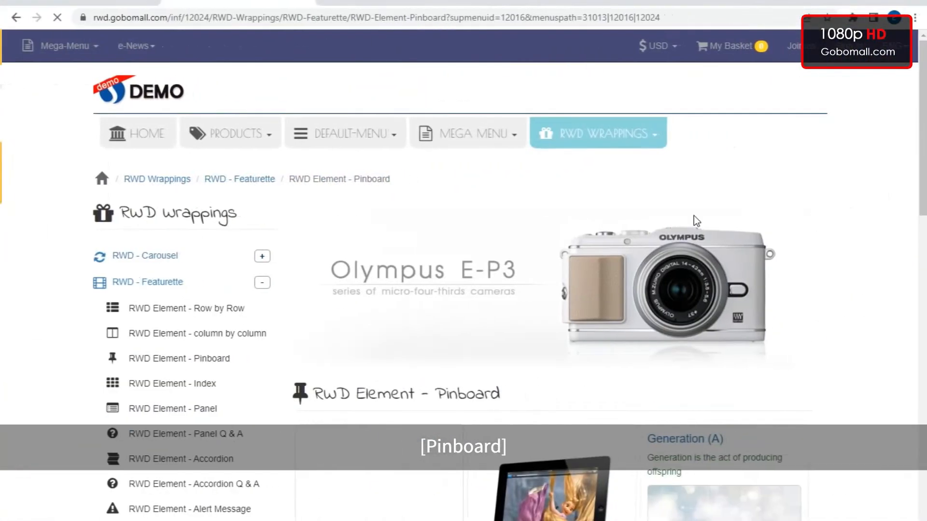
scroll(699, 204, "down", 10)
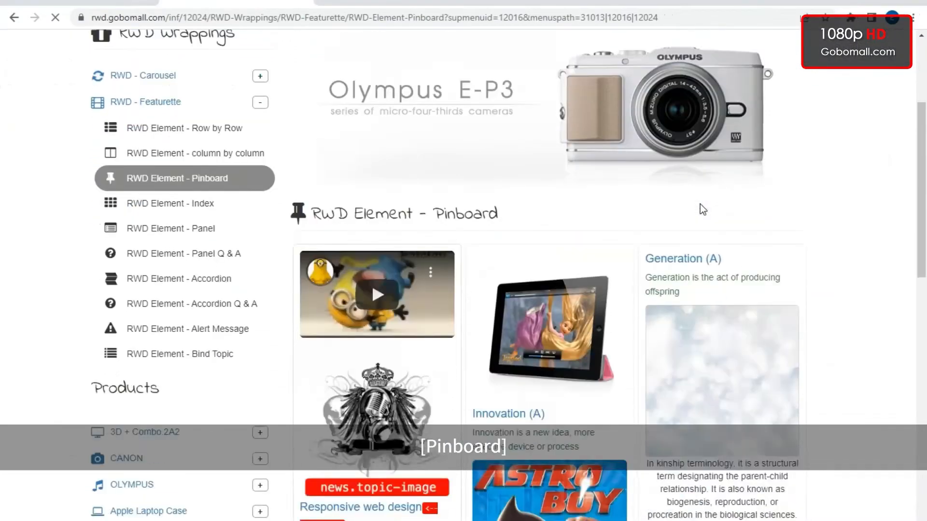
scroll(700, 205, "down", 15)
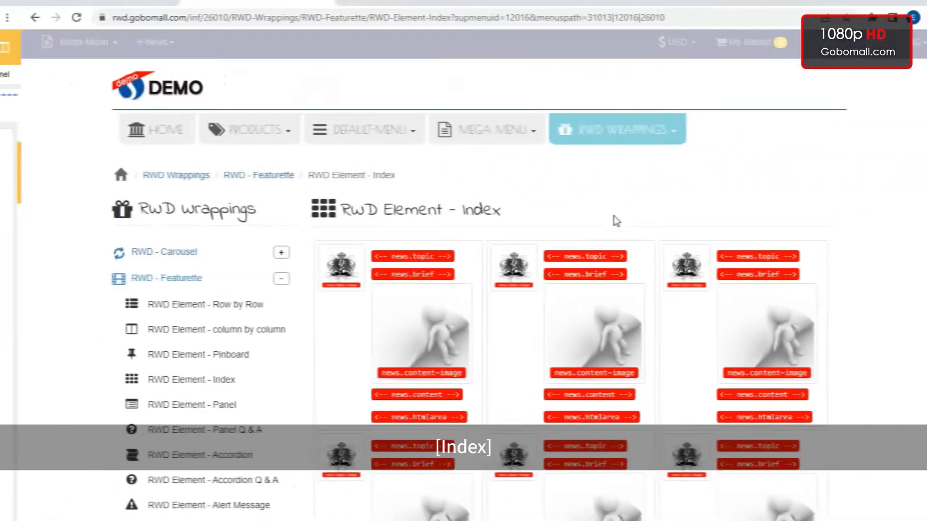
Step: Examine the demo site's Index and Panel featurette pages
scroll(612, 221, "down", 7)
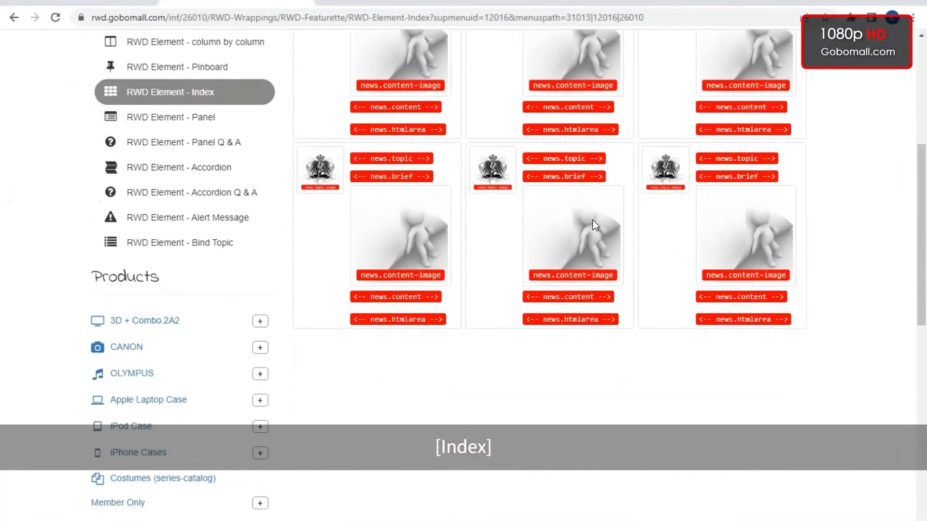
scroll(584, 227, "up", 5)
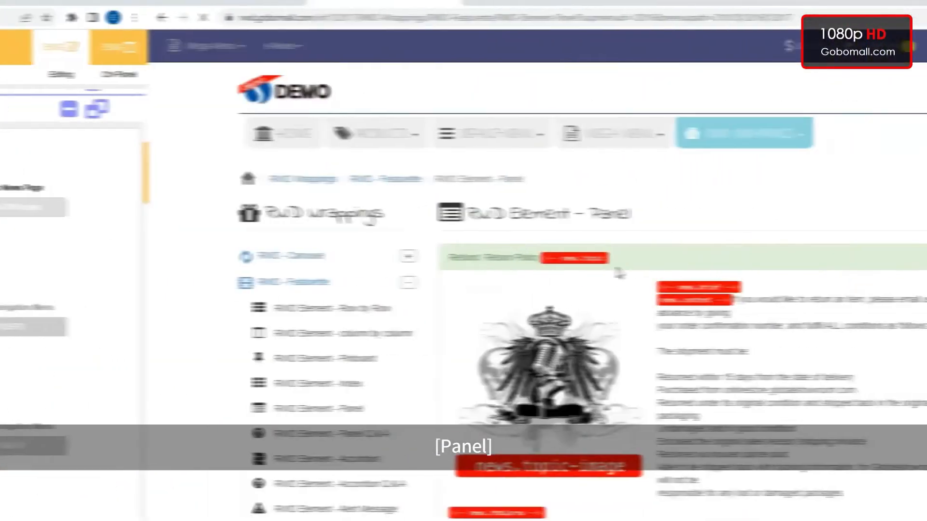
scroll(606, 238, "down", 15)
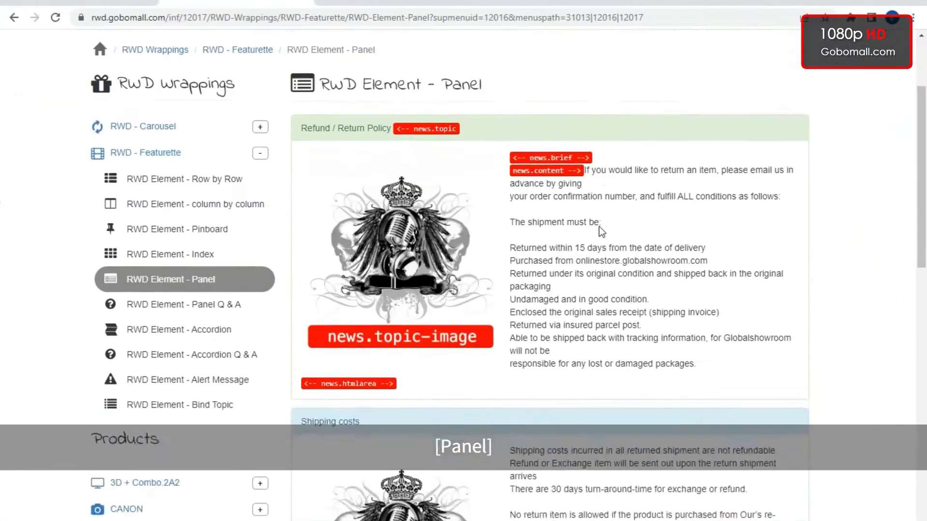
scroll(597, 241, "up", 15)
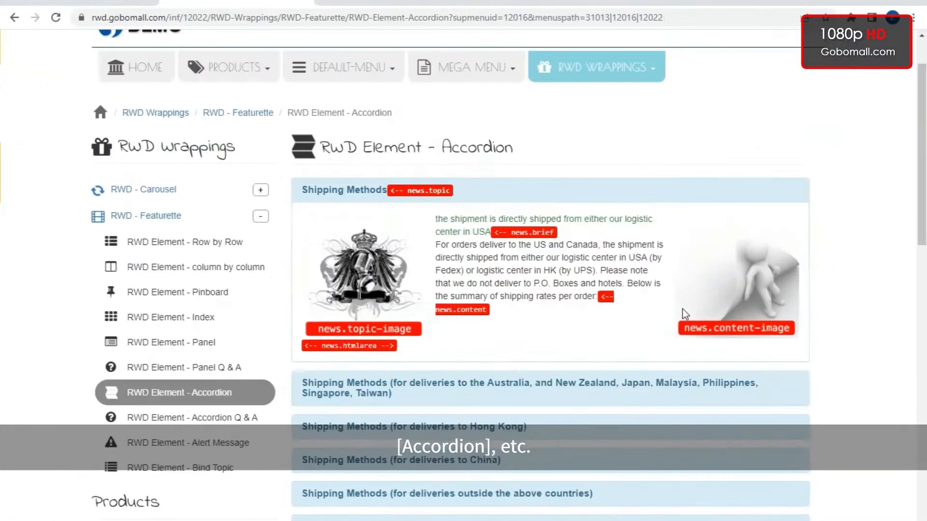
Step: Expand sections of the Accordion demo page in turn, including deliveries to China, deliveries outside the above countries, and Shipping Location
scroll(493, 265, "down", 3)
left_click(485, 258)
scroll(511, 280, "down", 2)
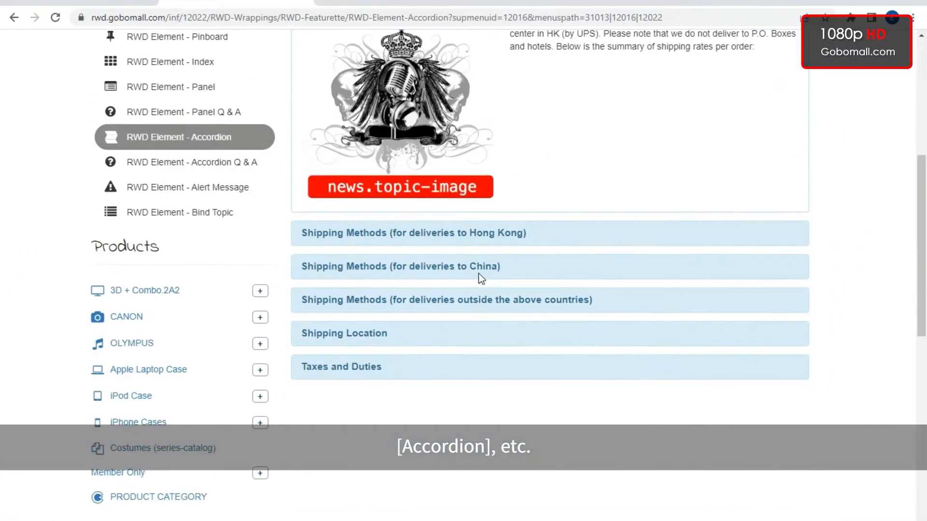
left_click(480, 267)
scroll(473, 246, "down", 2)
left_click(475, 141)
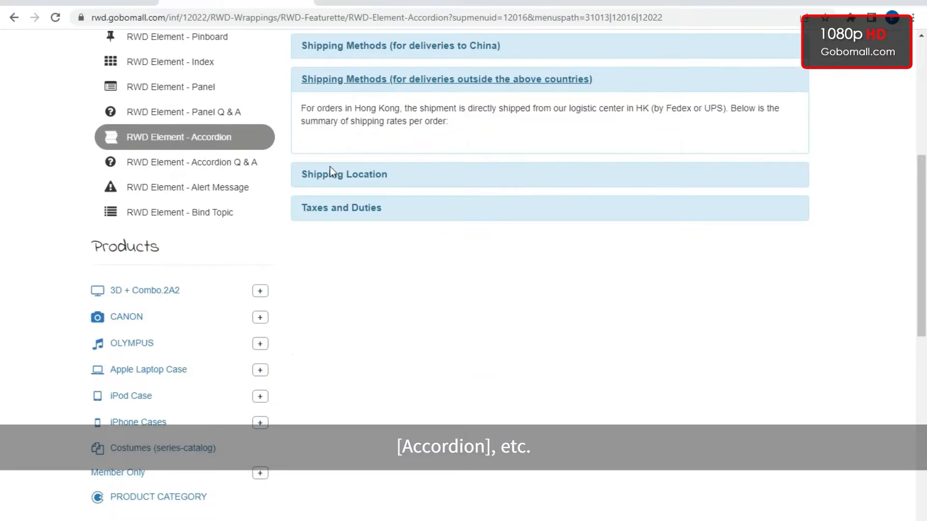
left_click(329, 169)
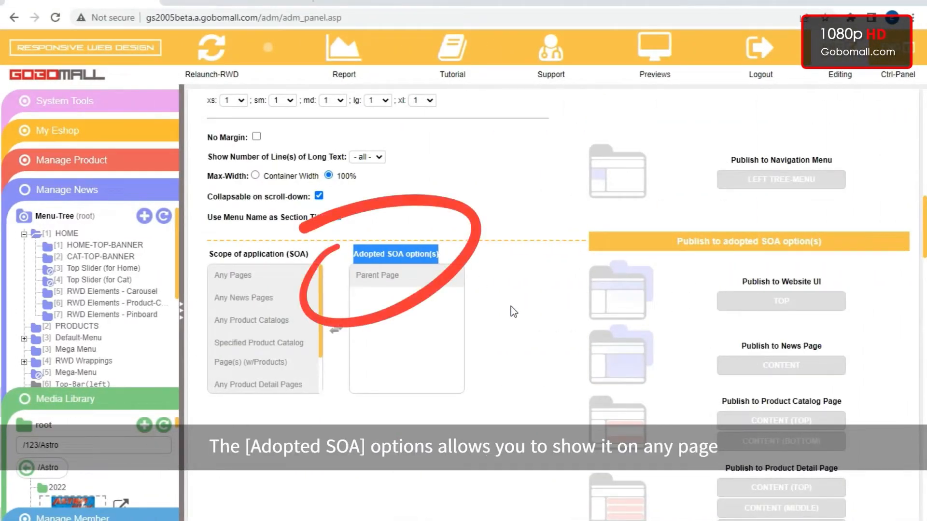
Step: Examine the Featurette Wrapper's scope of application and publishing options, including those for adopted SOA pages
scroll(272, 313, "down", 1)
scroll(273, 322, "up", 1)
scroll(652, 270, "up", 4)
scroll(664, 268, "up", 4)
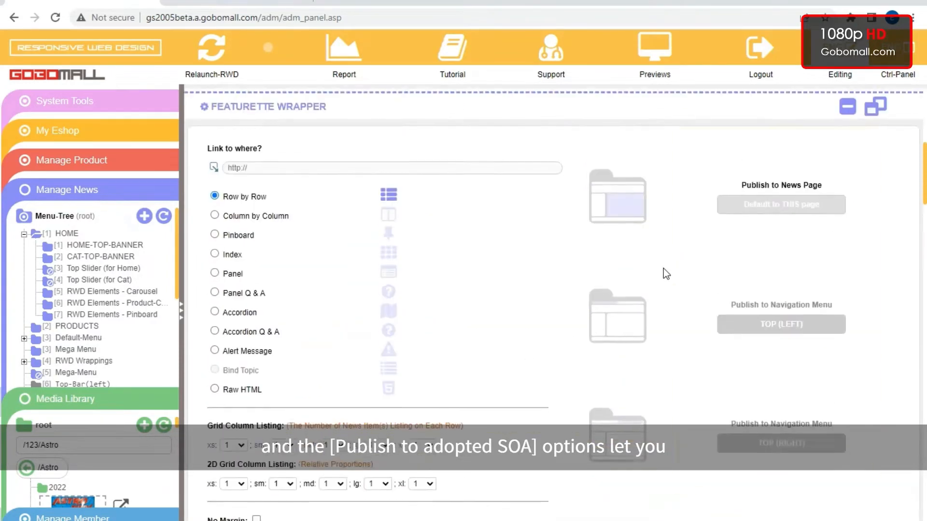
scroll(630, 218, "down", 5)
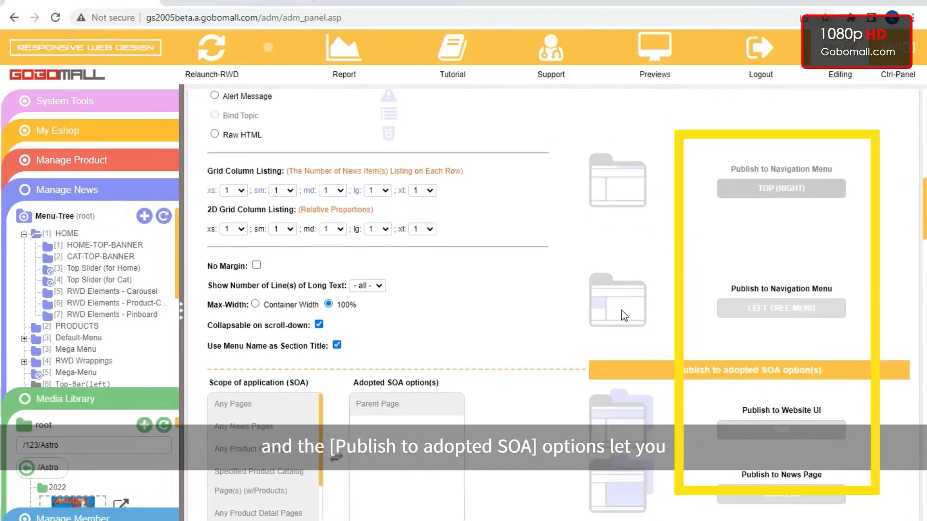
left_click_drag(678, 370, 844, 367)
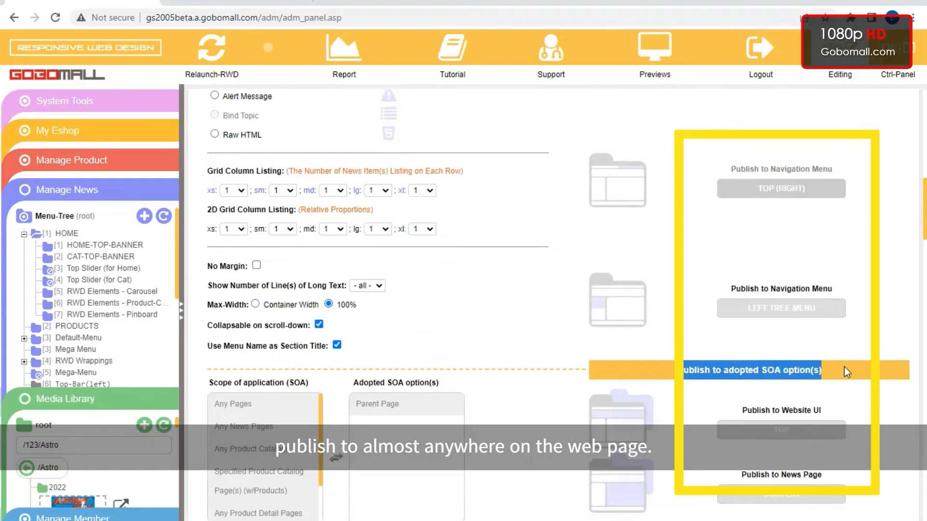
scroll(844, 367, "down", 5)
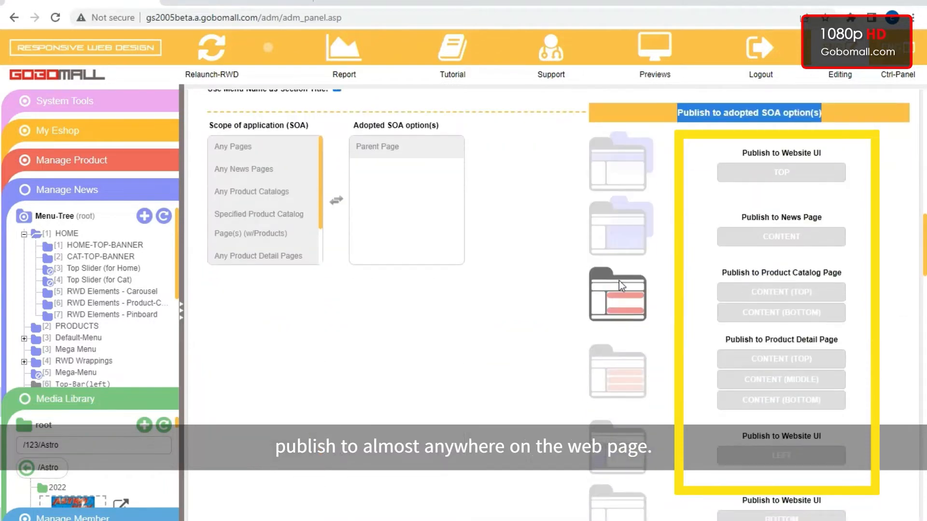
scroll(620, 373, "down", 3)
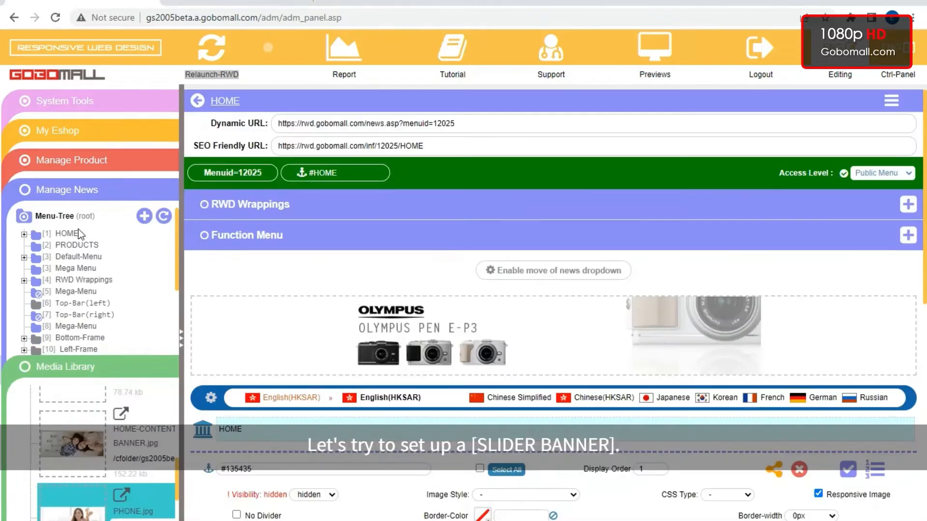
Step: Add a submenu named SLIDER-BANNER under the HOME menu and save it
left_click(24, 235)
left_click(65, 234)
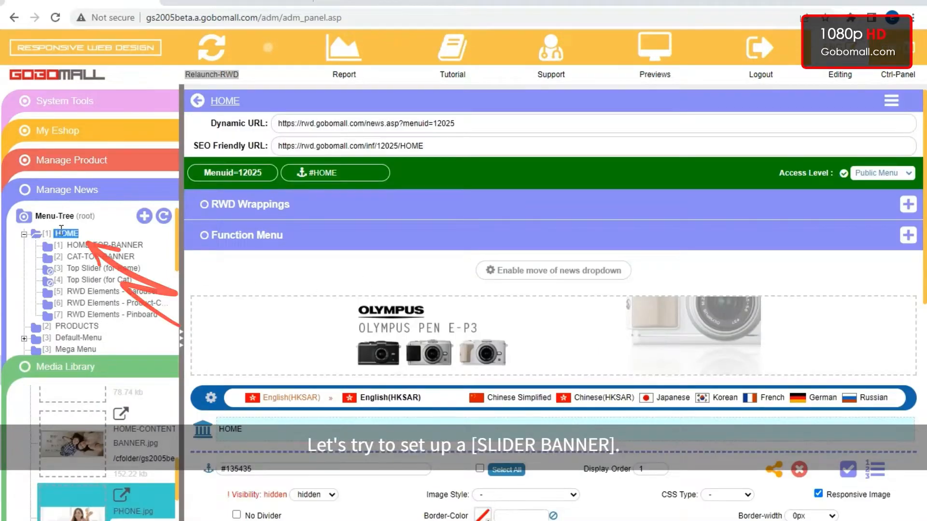
left_click(219, 228)
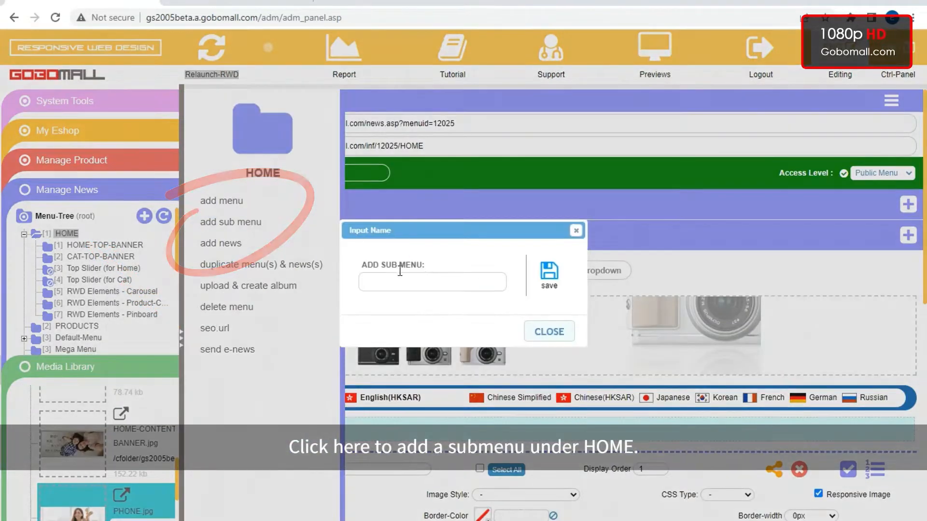
type("SLIDER-BANNER")
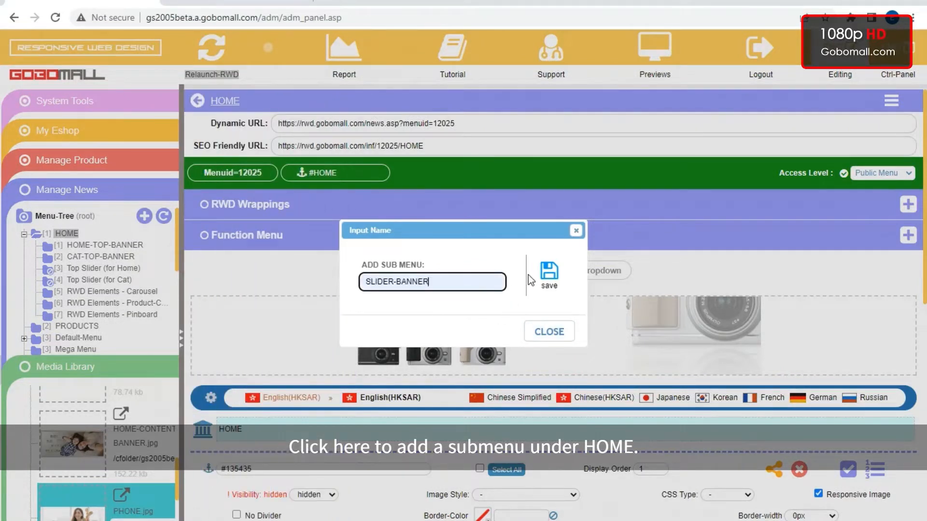
left_click(549, 271)
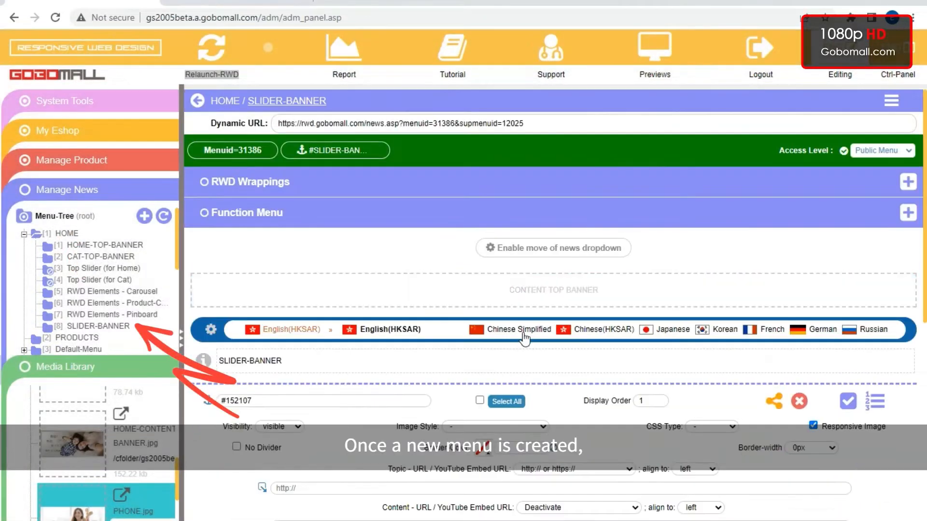
Step: Expand RWD Wrappings for the SLIDER-BANNER menu and review the default Featurette Wrapper layout, publishing target and adopted SOA option
left_click(521, 185)
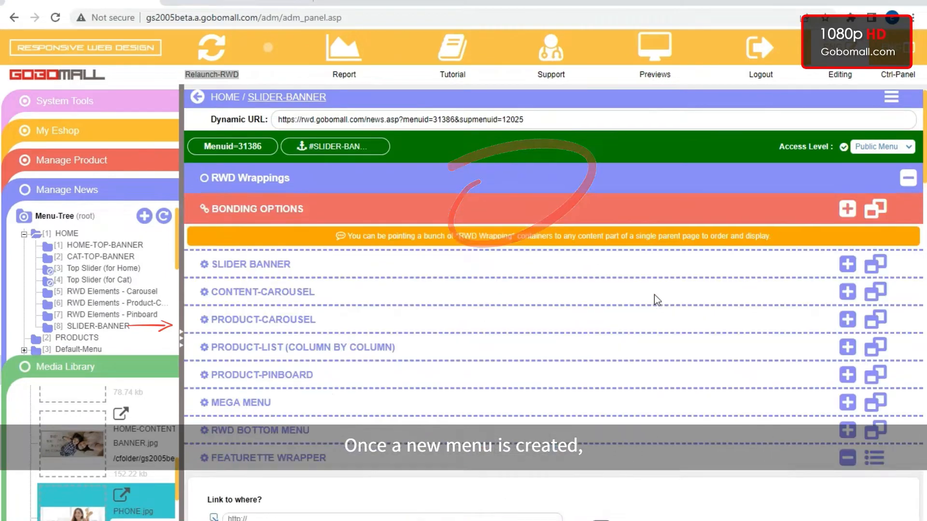
scroll(637, 296, "down", 5)
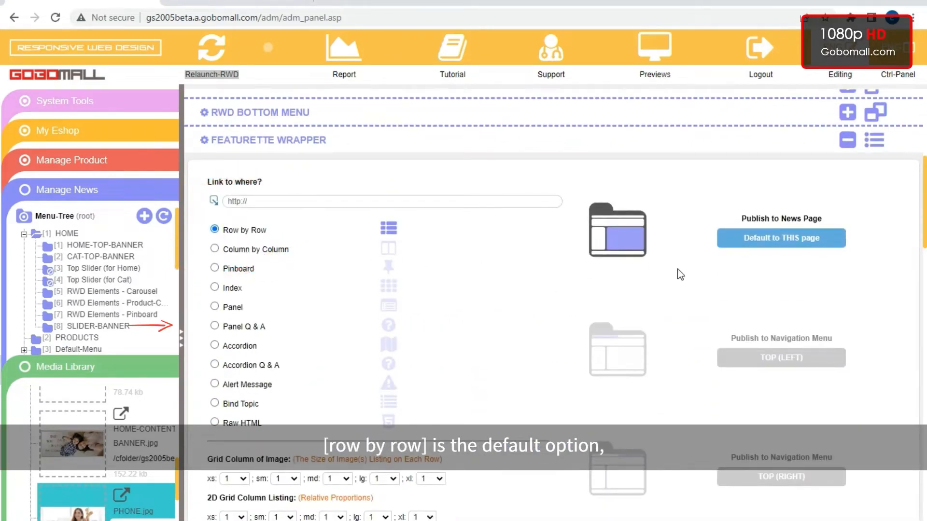
left_click_drag(741, 218, 816, 219)
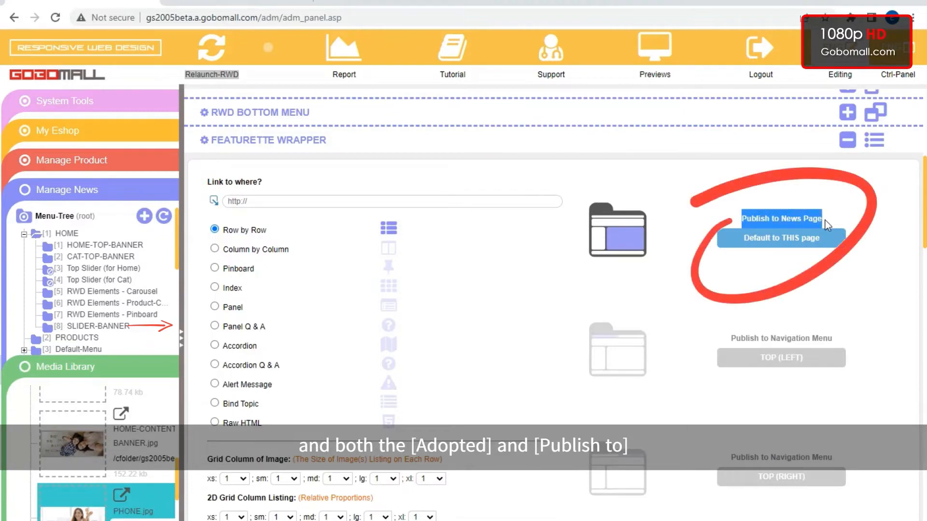
scroll(780, 246, "down", 6)
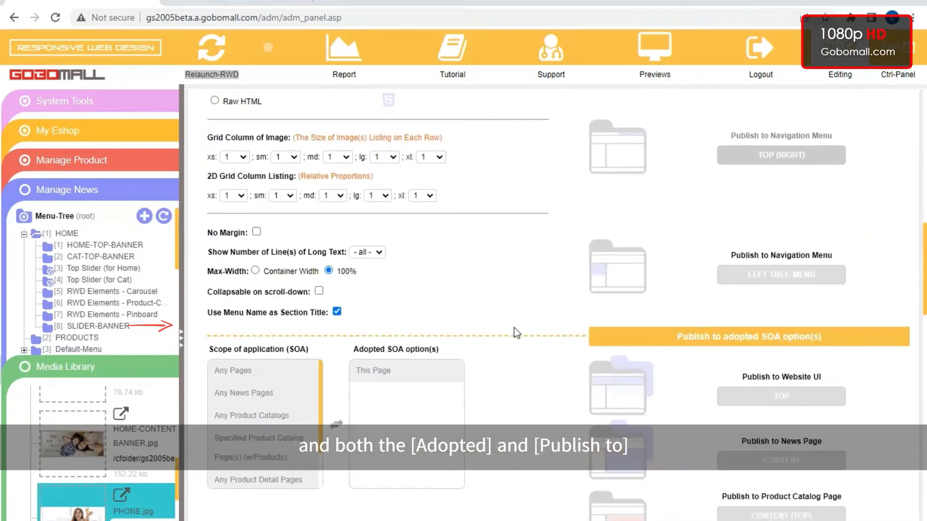
left_click(367, 371)
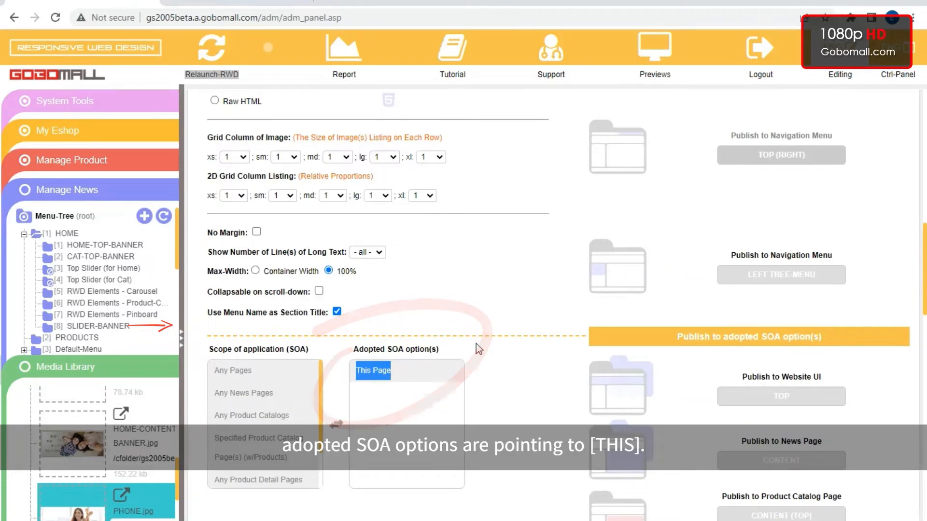
scroll(495, 349, "up", 10)
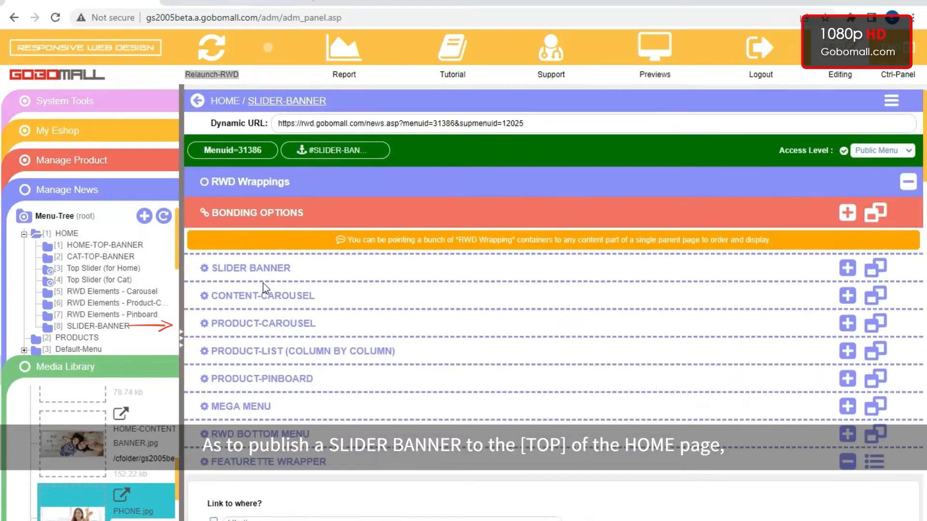
Step: Expand the Slider Banner wrapping and publish it to the Website UI TOP with Parent Page as the adopted SOA option
left_click_drag(208, 273, 291, 268)
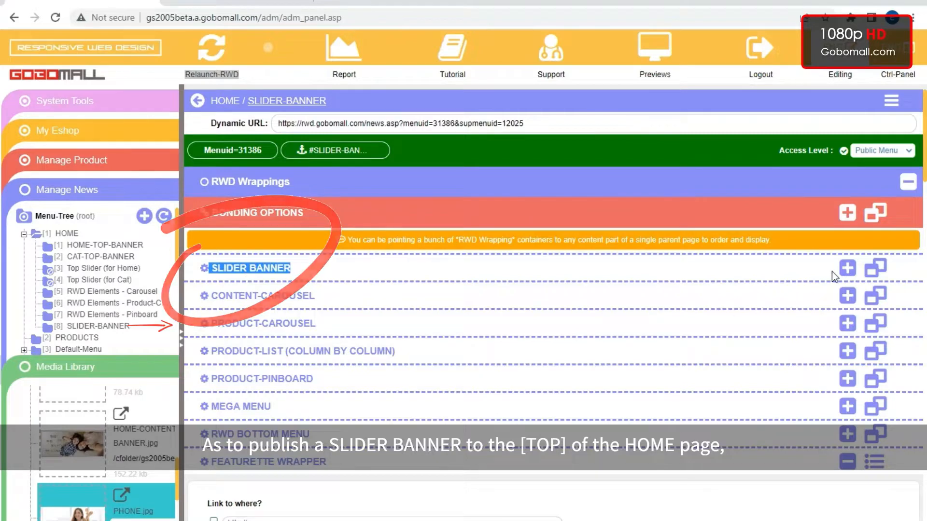
left_click(848, 269)
scroll(801, 274, "down", 5)
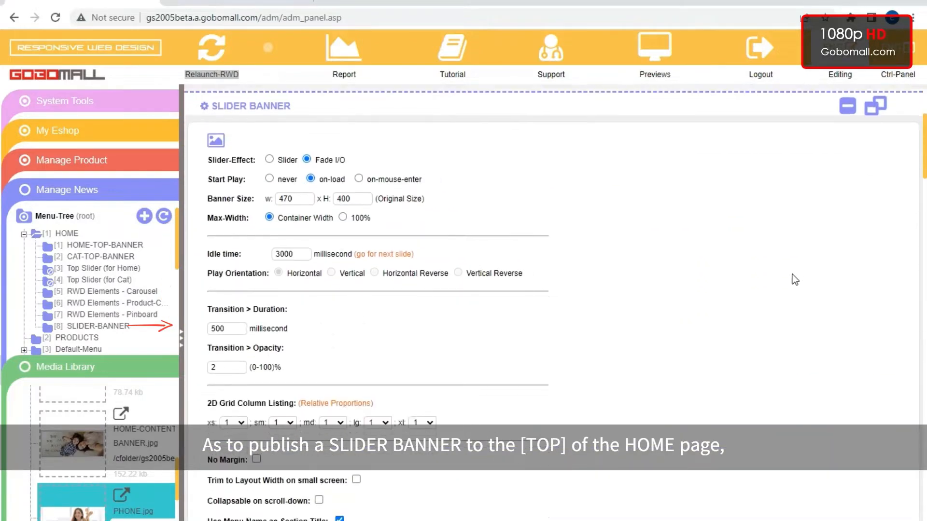
scroll(791, 275, "down", 4)
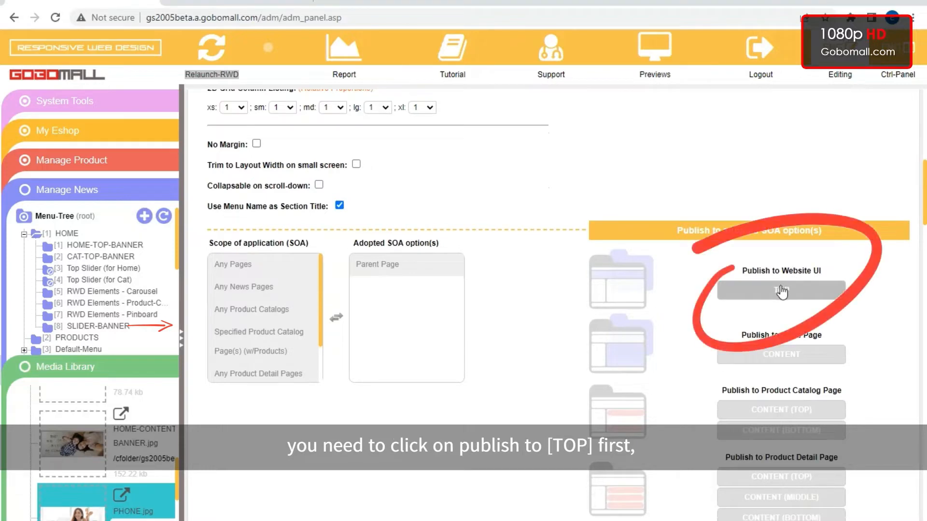
left_click(781, 291)
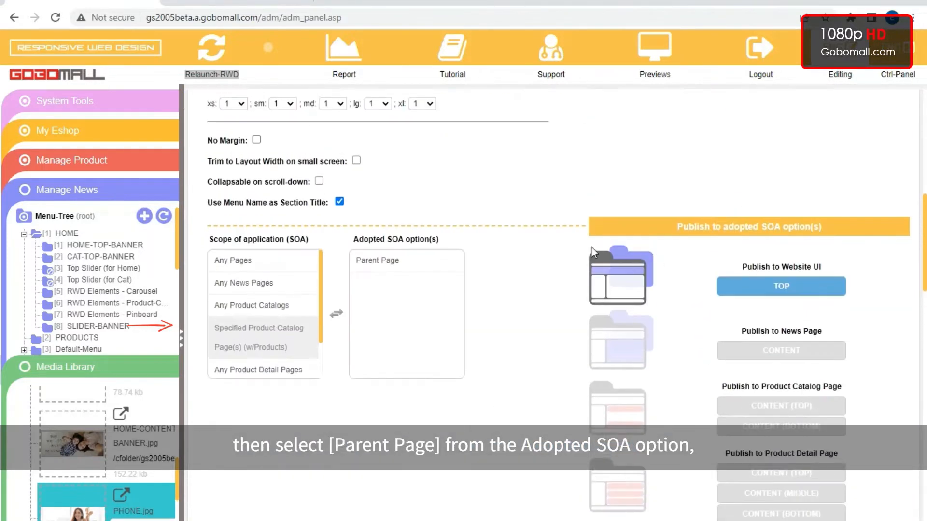
left_click(408, 266)
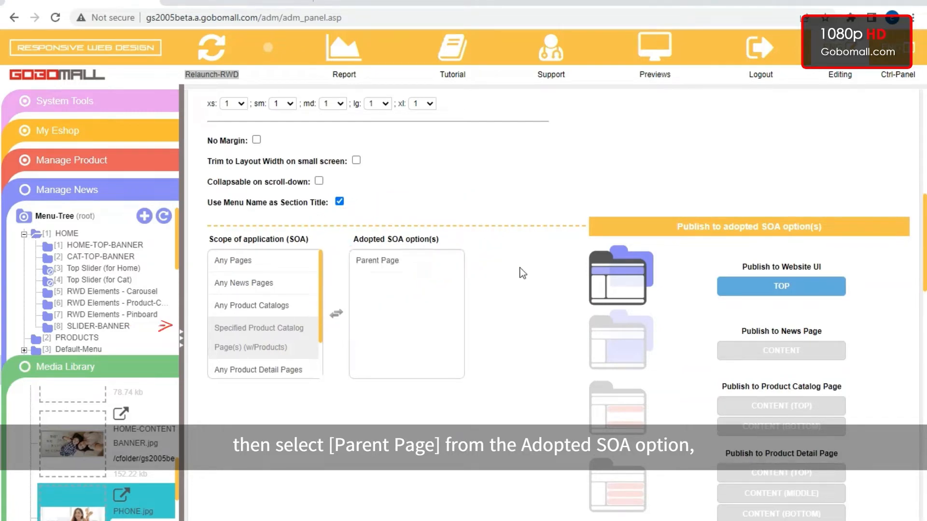
Step: Set the slider banner size to 1140 x 400 and save the wrapping settings
scroll(520, 267, "up", 8)
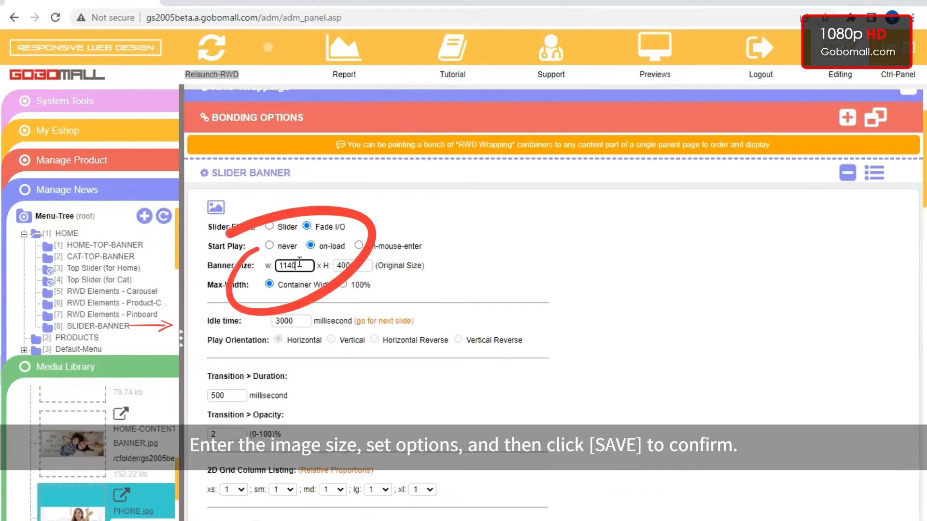
double_click(299, 264)
double_click(367, 262)
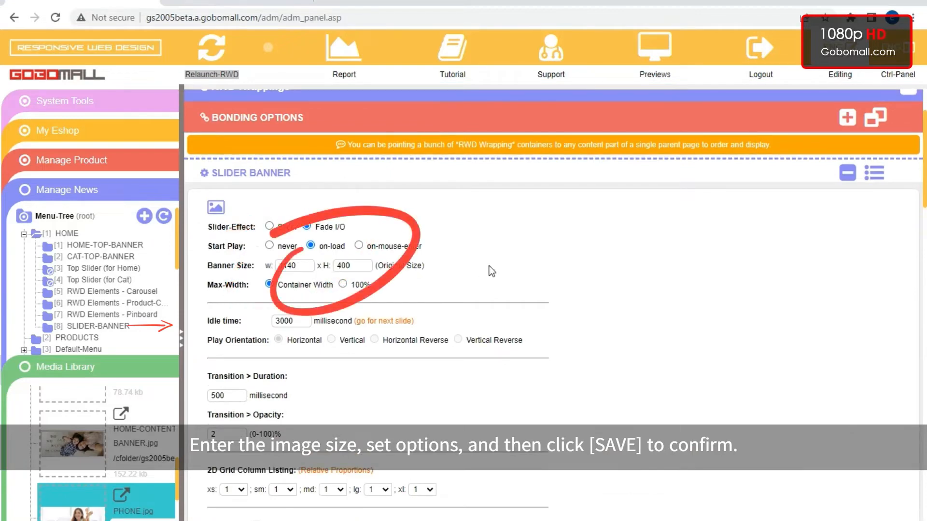
scroll(398, 344, "down", 12)
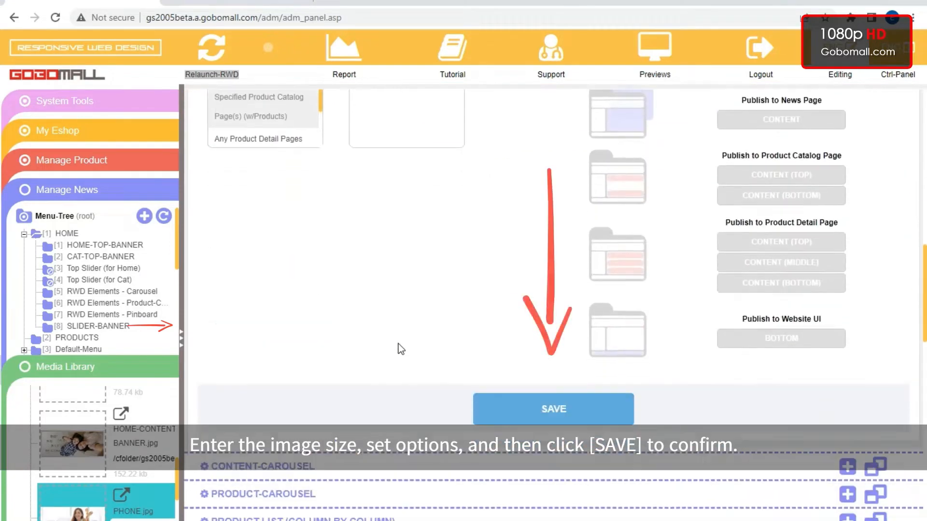
left_click(529, 382)
scroll(424, 331, "up", 13)
scroll(425, 331, "down", 15)
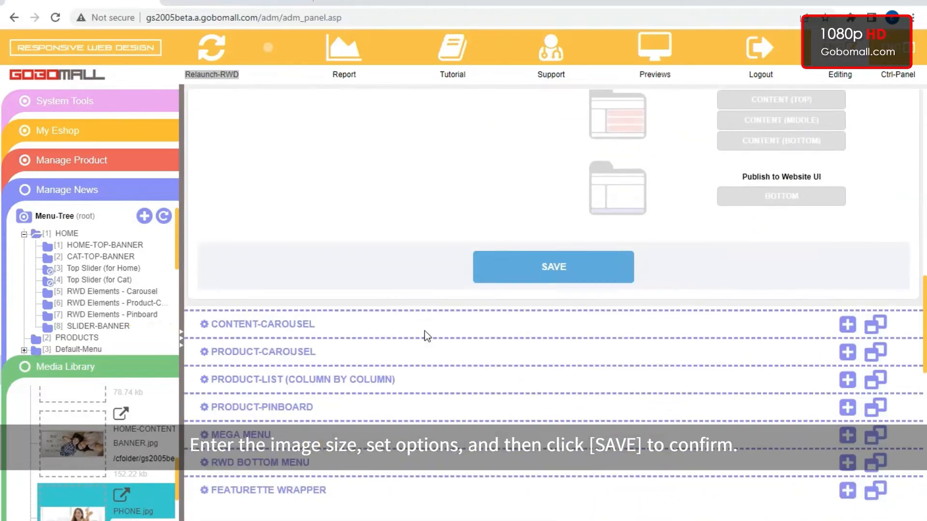
Step: Review the saved slider banner settings and the default news item of the SLIDER-BANNER menu
scroll(416, 294, "up", 10)
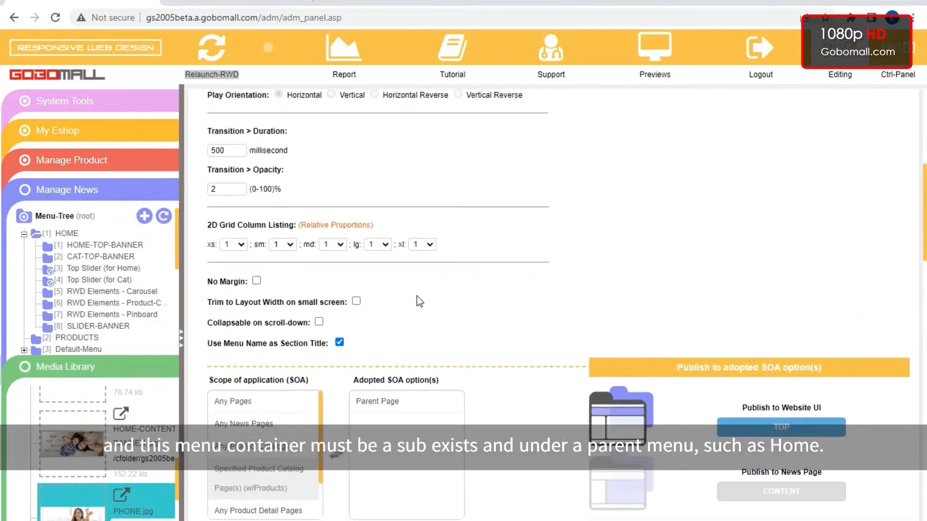
scroll(416, 297, "down", 1)
scroll(418, 304, "down", 15)
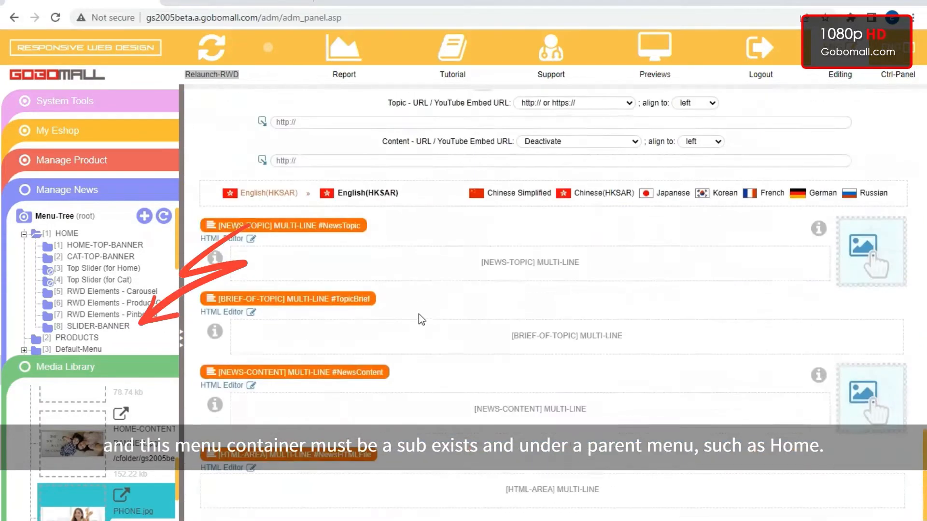
scroll(422, 324, "up", 4)
left_click_drag(284, 253, 218, 253)
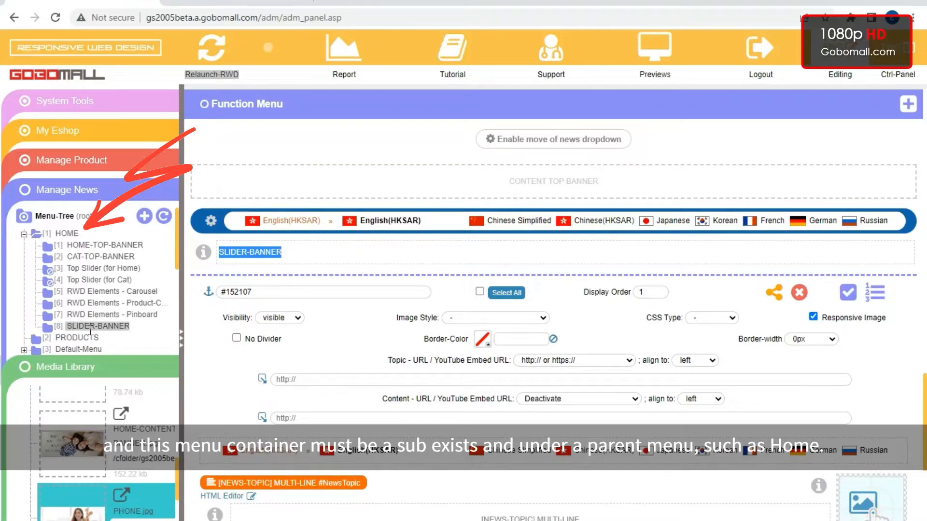
left_click(528, 260)
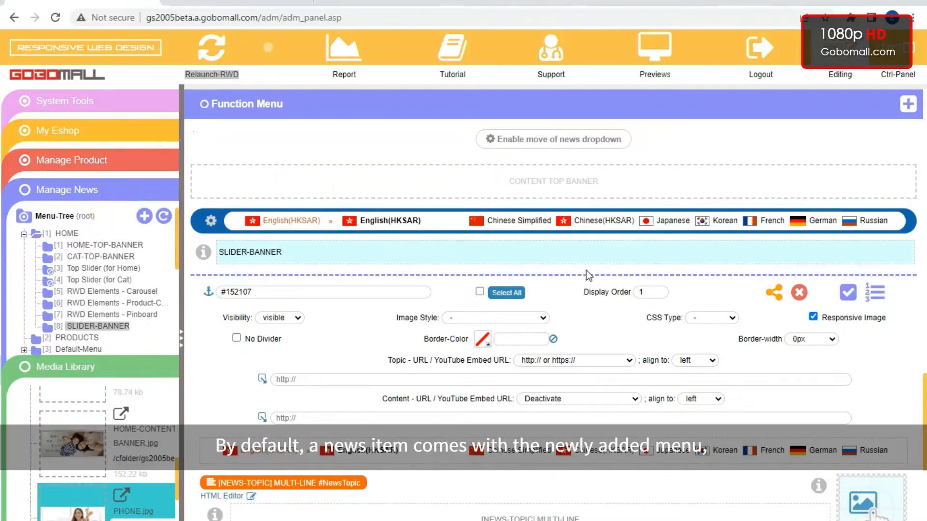
scroll(665, 274, "down", 4)
scroll(665, 275, "up", 3)
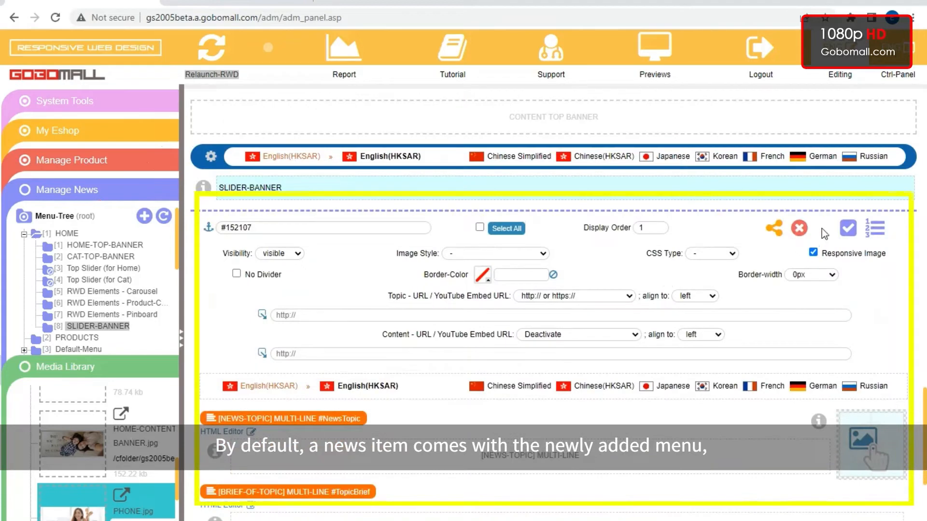
Step: Add PHONE.jpg as the topic image and GIRL.jpg as the content image of the SLIDER-BANNER news item
scroll(683, 314, "down", 4)
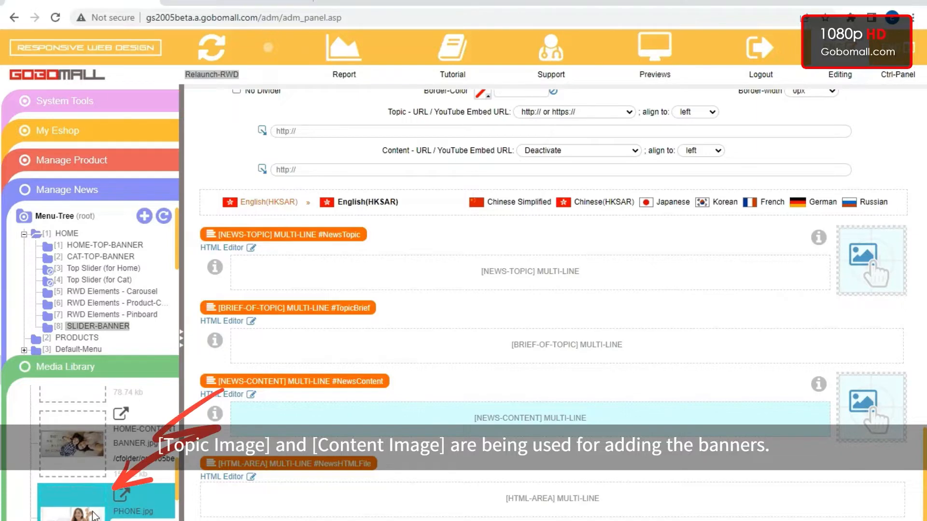
left_click_drag(883, 285, 884, 286)
scroll(92, 430, "up", 3)
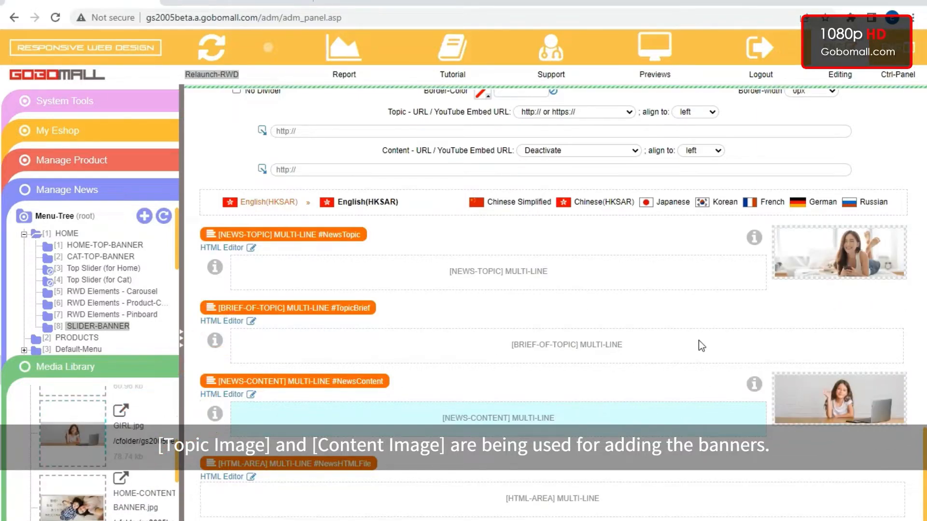
scroll(641, 337, "up", 4)
scroll(641, 332, "up", 3)
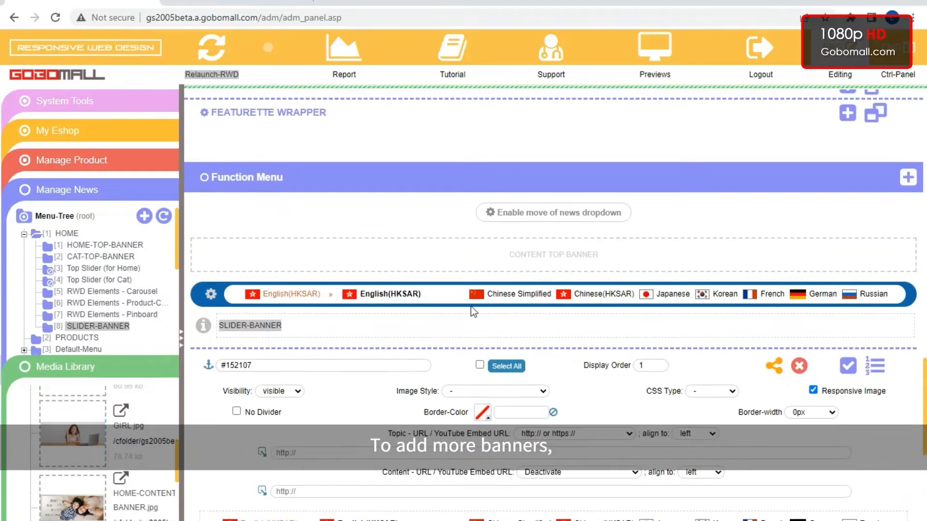
left_click(66, 233)
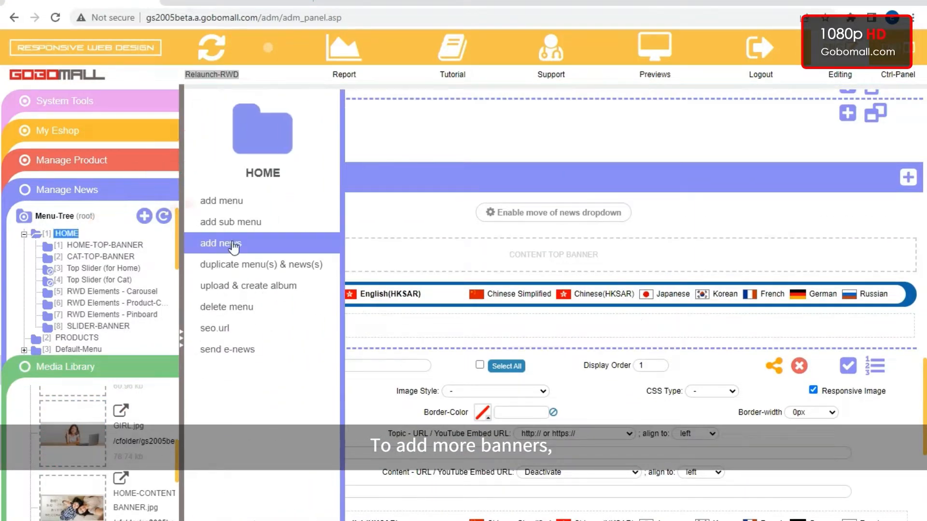
left_click(240, 246)
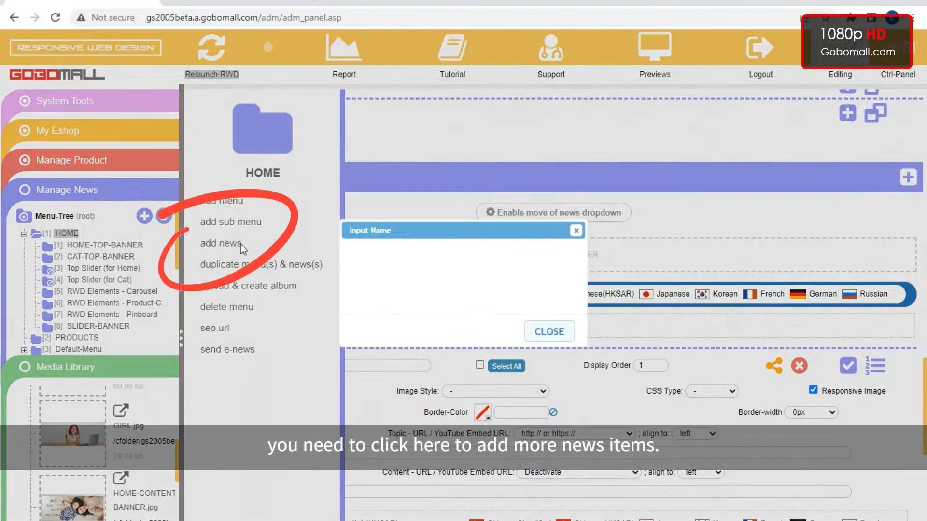
left_click(546, 333)
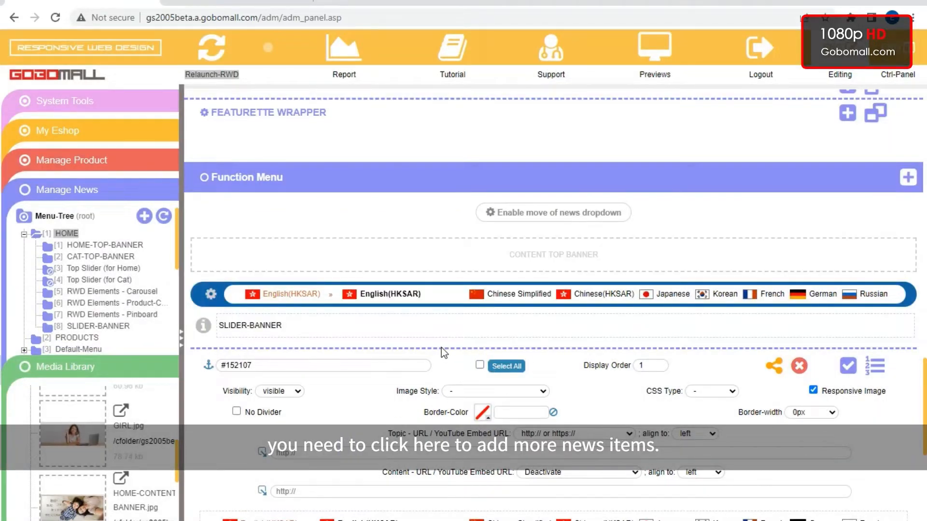
left_click_drag(428, 329, 299, 148)
left_click_drag(184, 76, 245, 74)
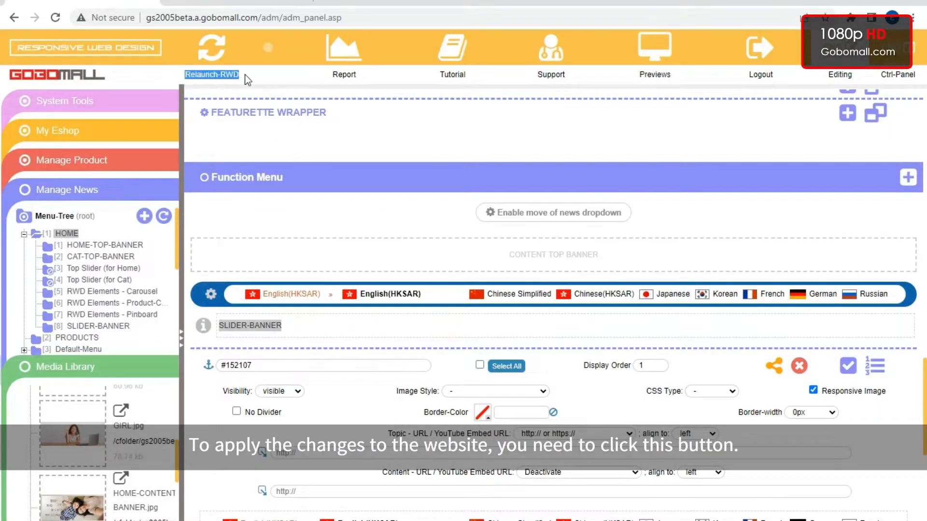
left_click(245, 74)
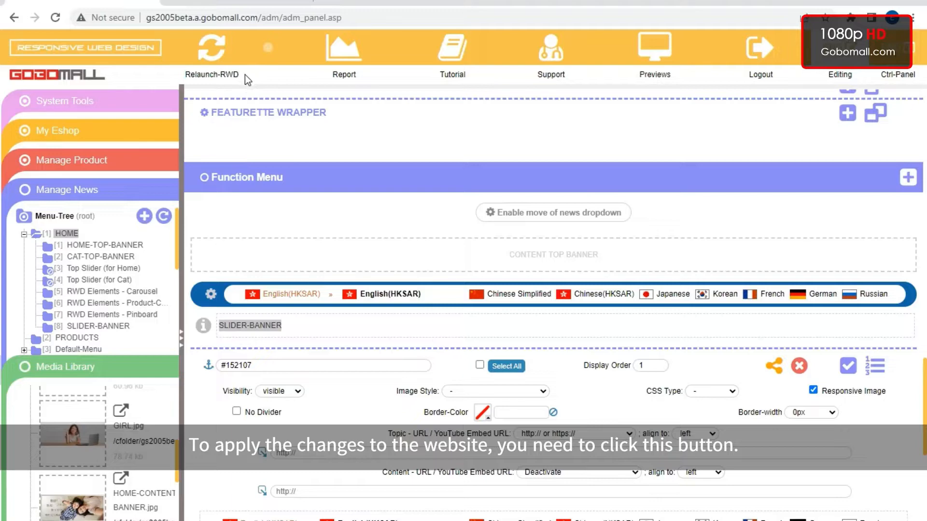
left_click(402, 223)
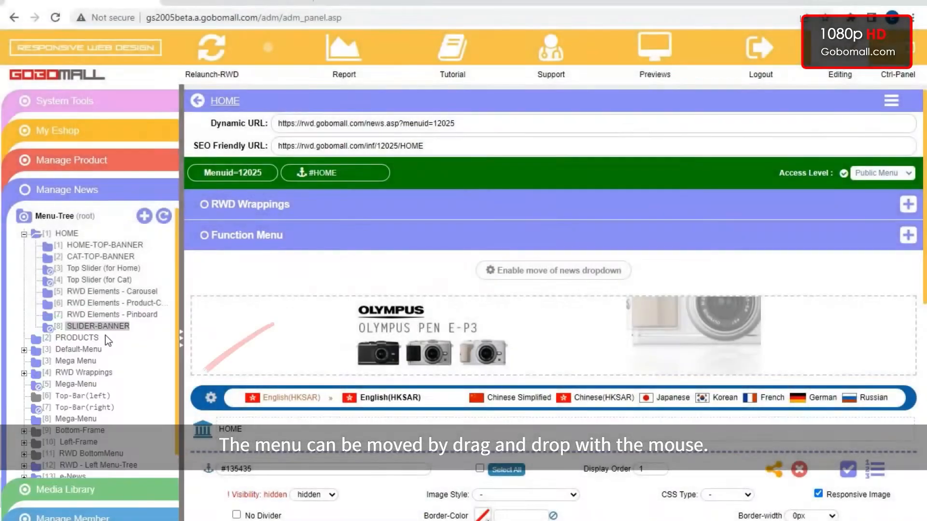
Step: Expand e-News down to MAY NEWS under 2022 in the menu tree and move the REPORT 03 menu into MAY NEWS
scroll(123, 343, "down", 1)
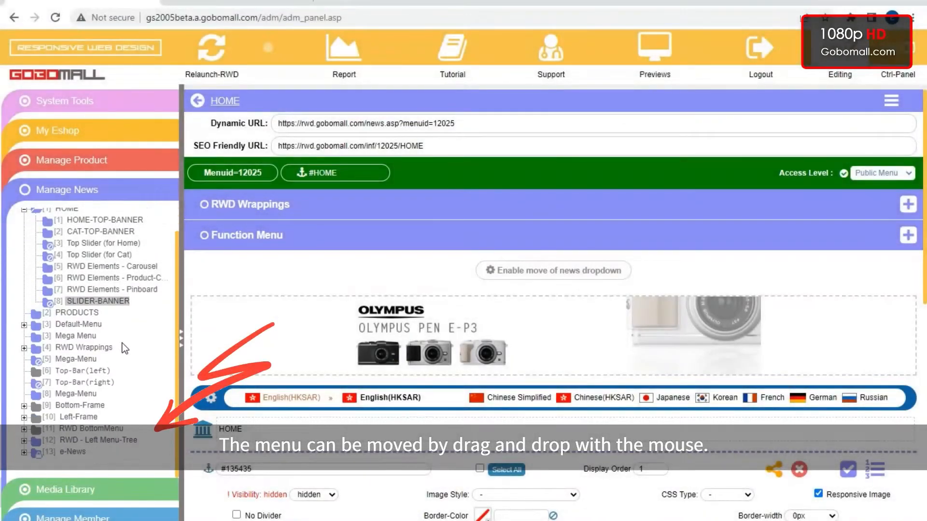
left_click(97, 440)
left_click(24, 452)
scroll(29, 453, "down", 1)
left_click(66, 406)
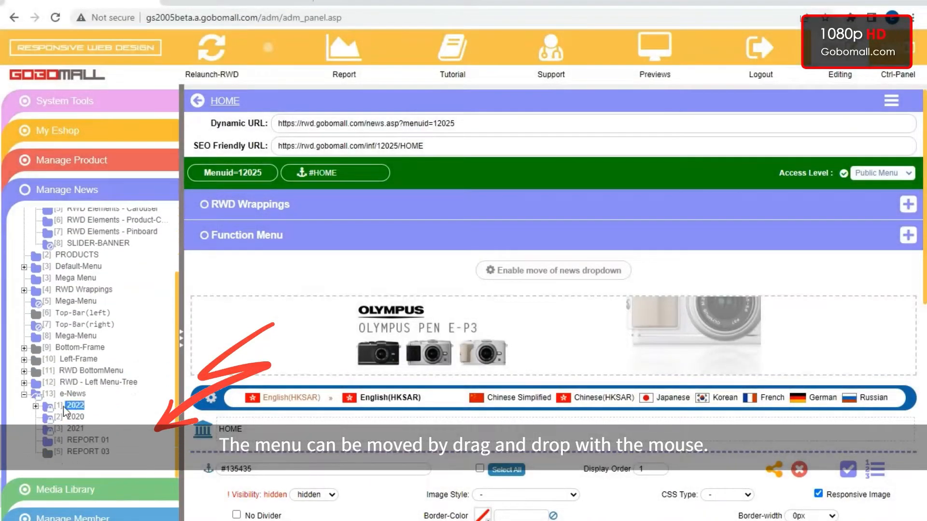
left_click(38, 407)
scroll(105, 384, "down", 1)
left_click(50, 394)
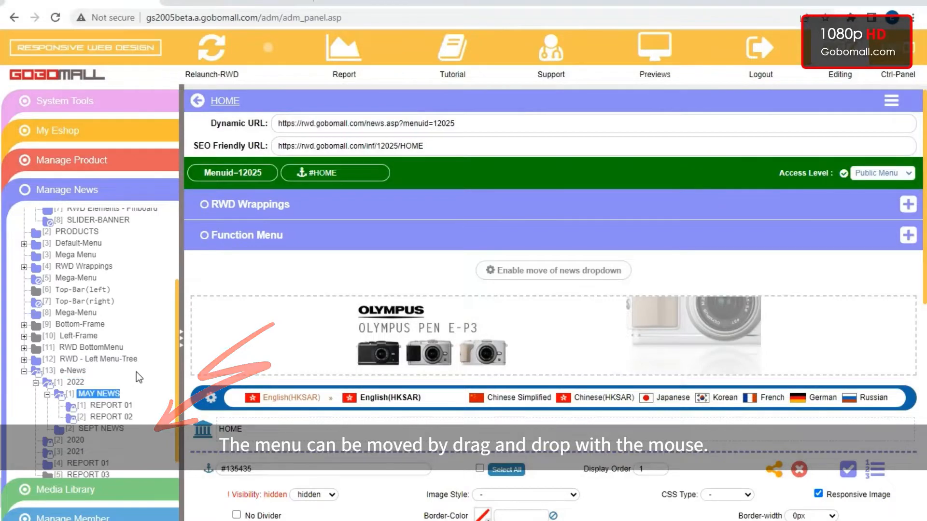
scroll(137, 372, "down", 1)
left_click(106, 449)
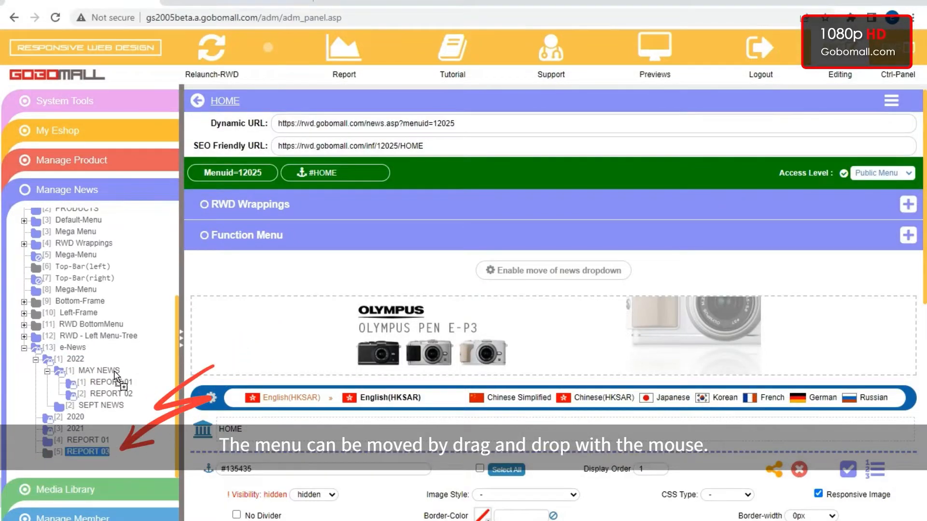
left_click_drag(116, 374, 116, 375)
Step: Nest the e-News REPORT 01 menu under the REPORT 01 of MAY NEWS and move it back out to the root level
left_click(99, 452)
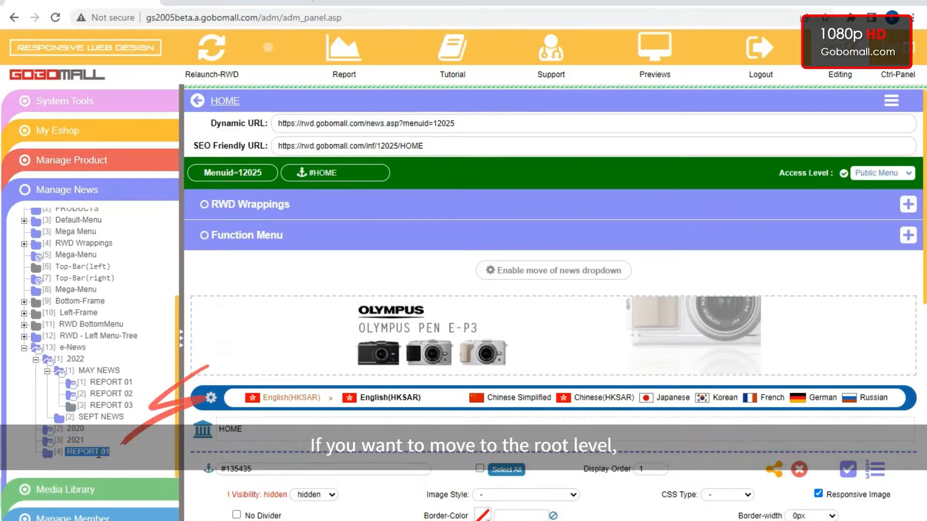
left_click_drag(99, 452, 126, 384)
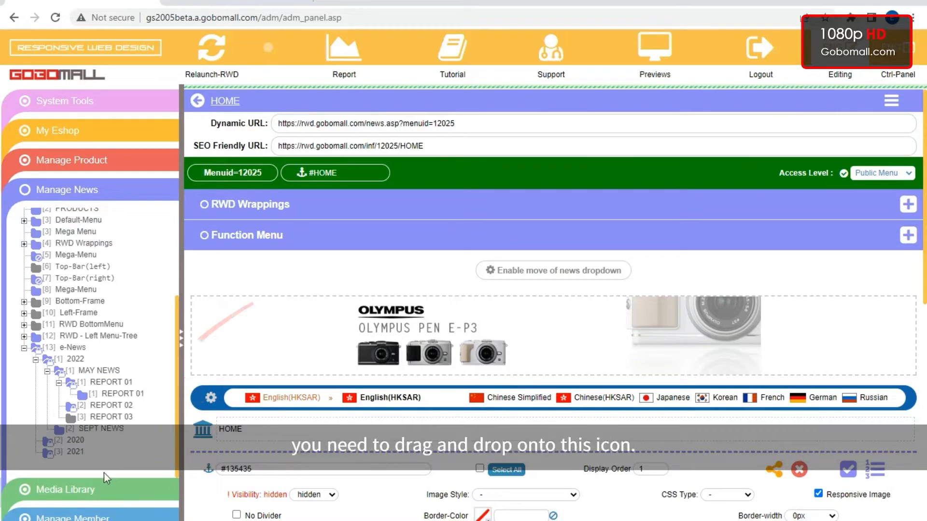
left_click(112, 417)
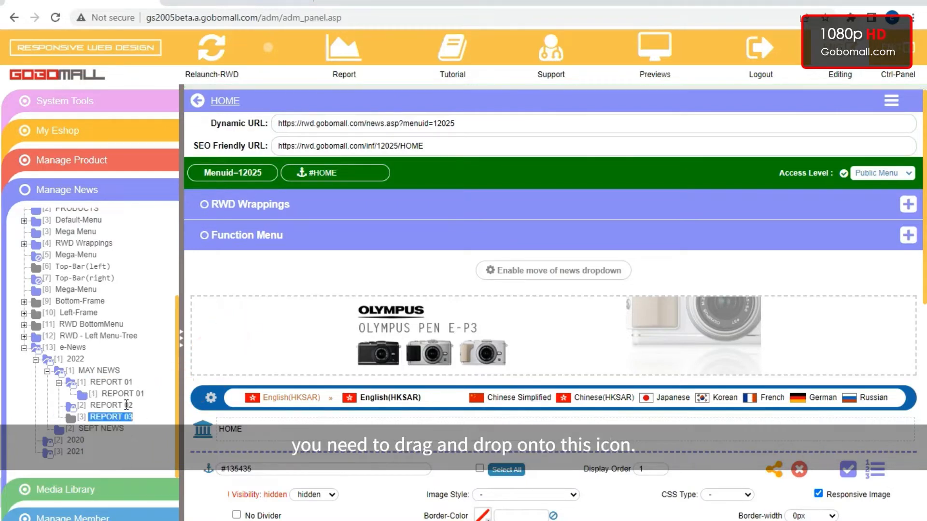
left_click_drag(125, 393, 166, 313)
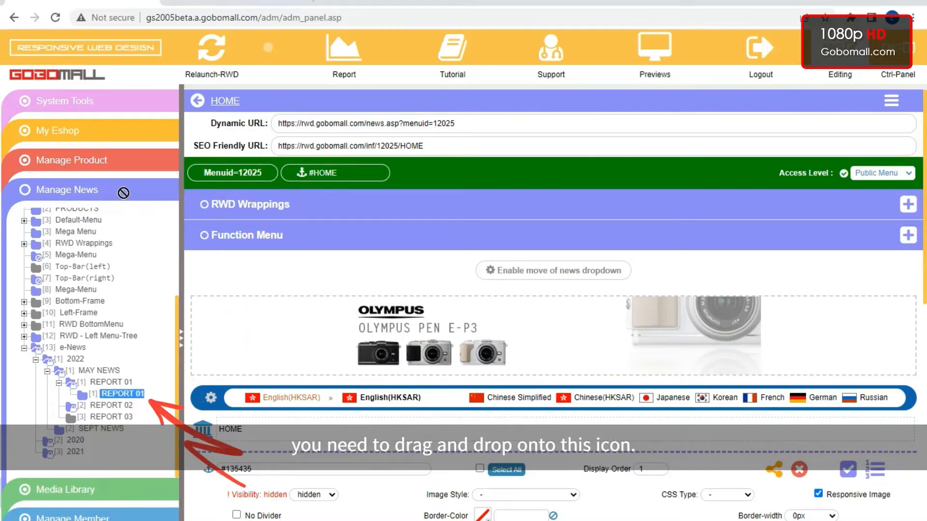
left_click_drag(123, 193, 31, 220)
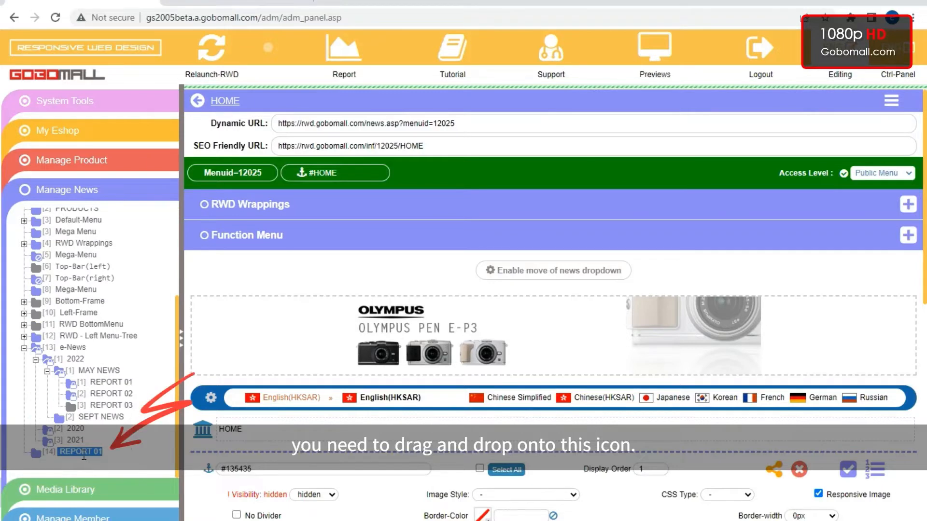
Step: Place the 2020 menu before 2022 within e-News and move the root-level REPORT 01 menu into 2020
scroll(30, 351, "up", 2)
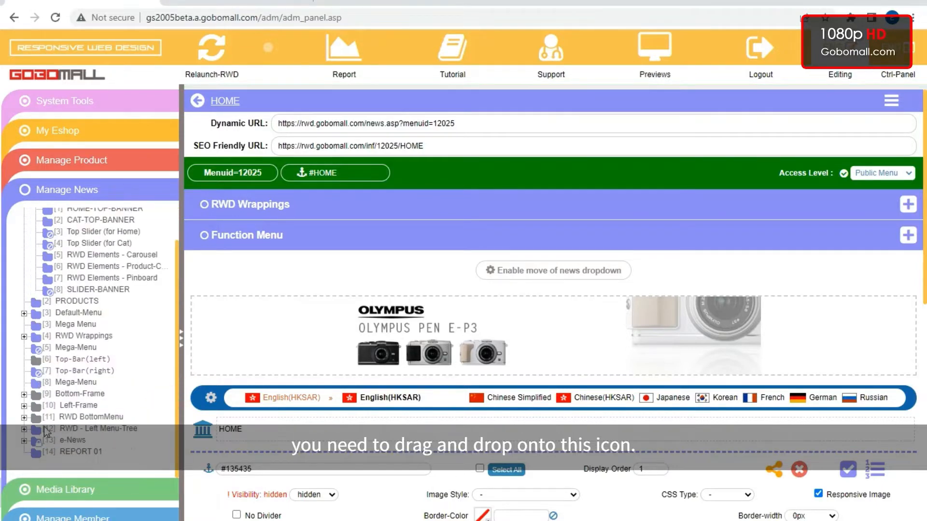
left_click(96, 415)
scroll(97, 411, "down", 2)
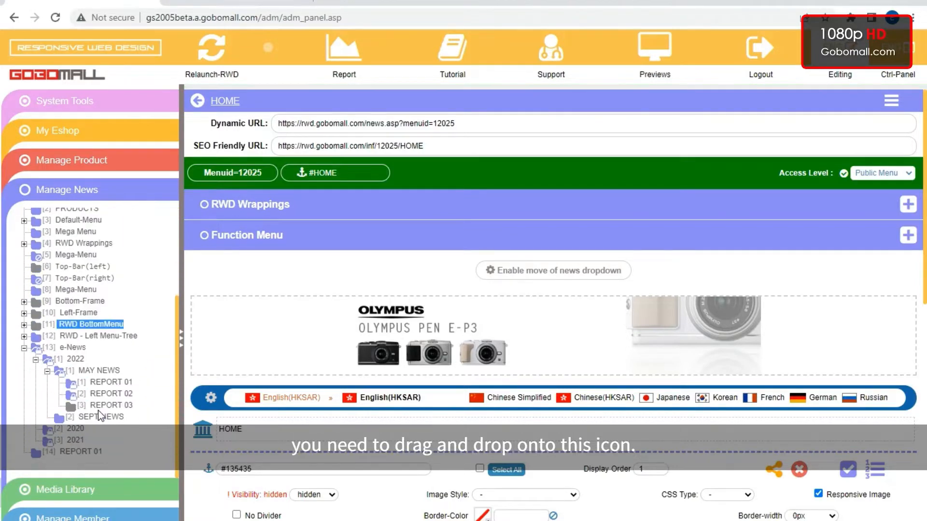
left_click(67, 440)
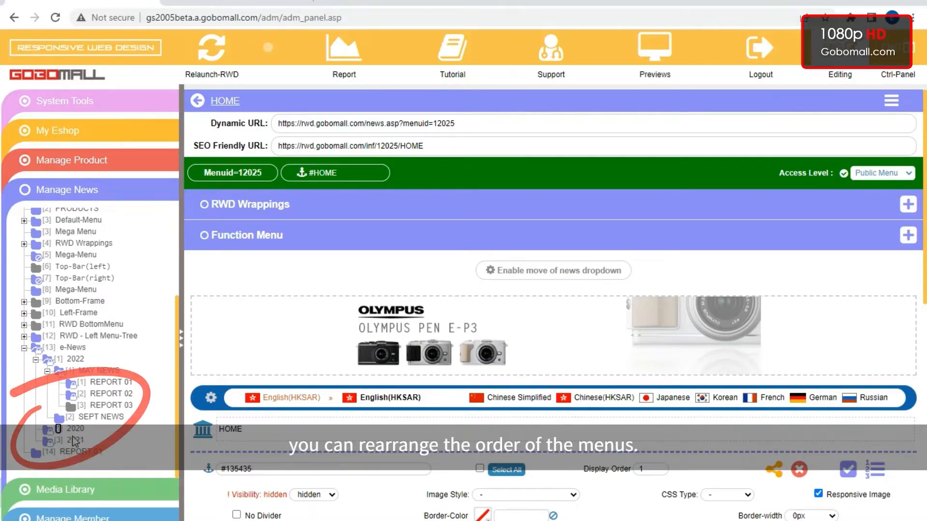
left_click_drag(75, 428, 78, 361)
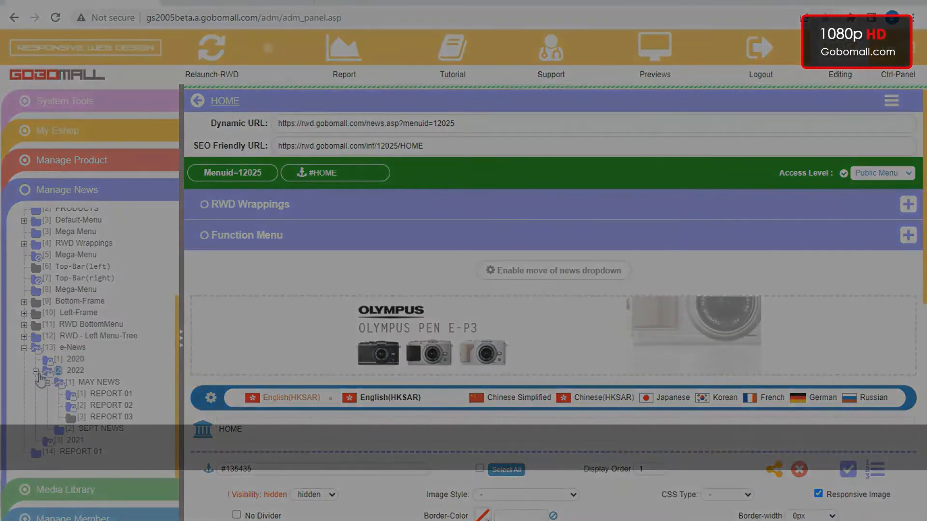
left_click(36, 372)
left_click_drag(79, 452, 77, 416)
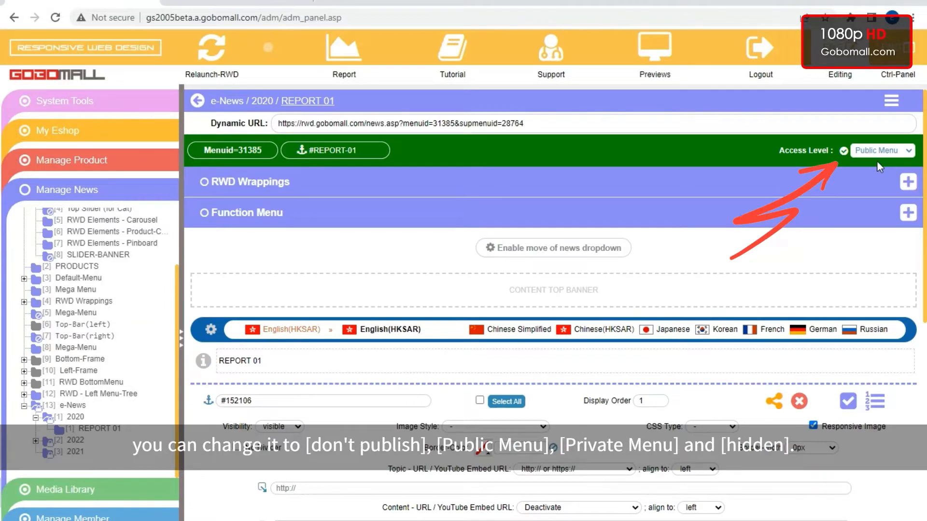
Step: Set the access level of the REPORT 01 menu under e-News 2020 to Private Menu
left_click(876, 154)
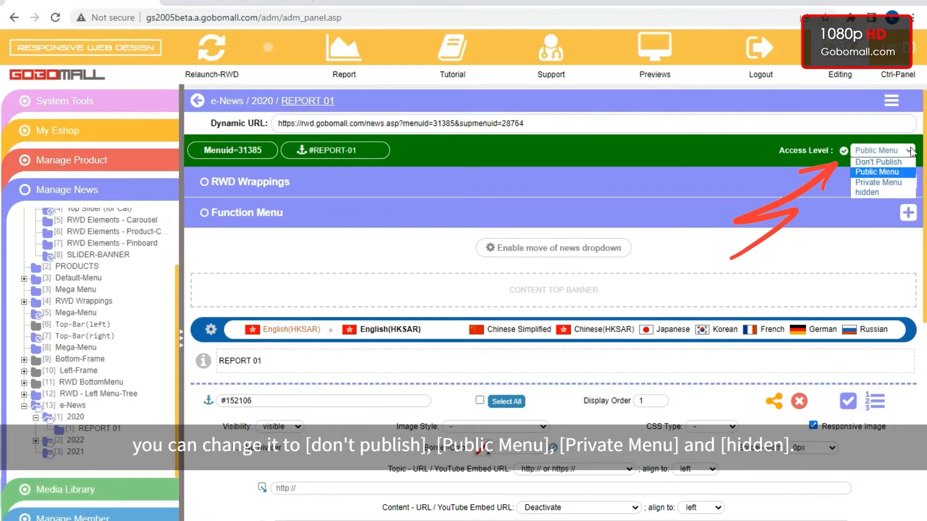
key("Down")
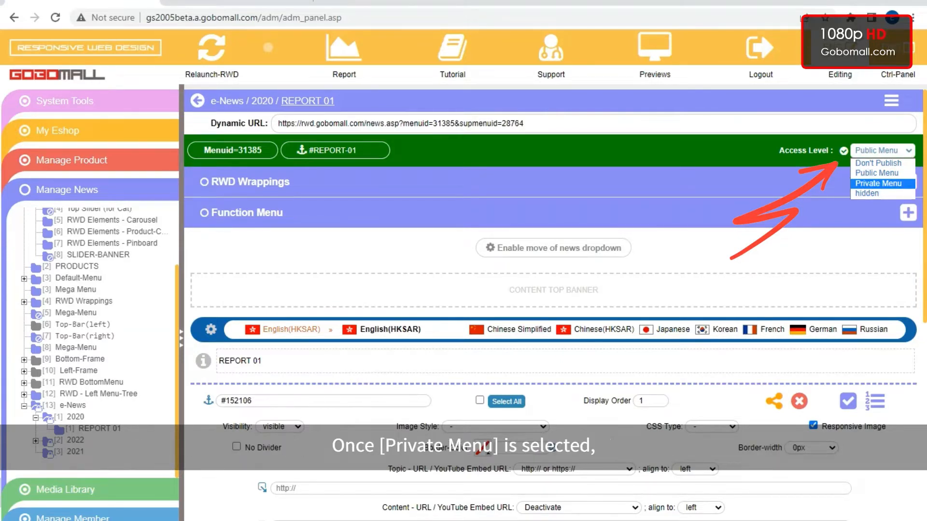
key("Return")
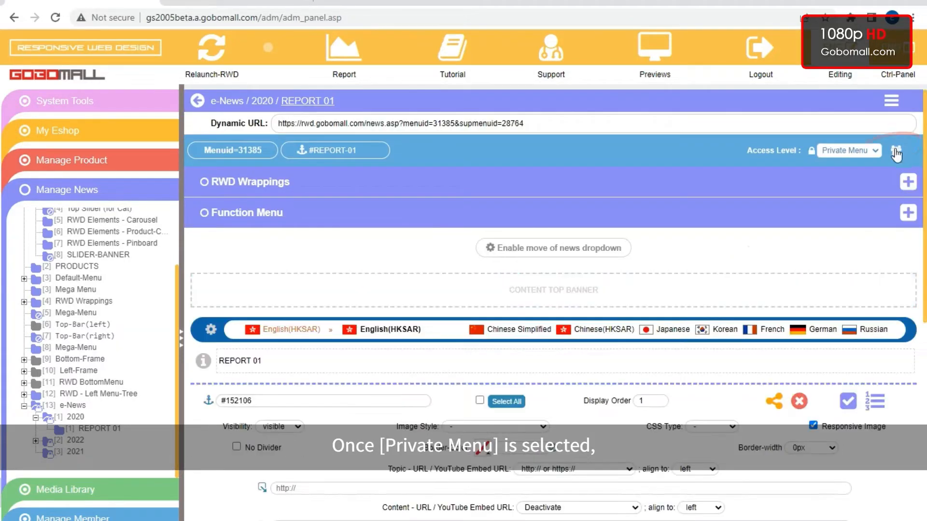
Step: Grant the _TEST member group access to the private REPORT 01 menu
left_click(896, 152)
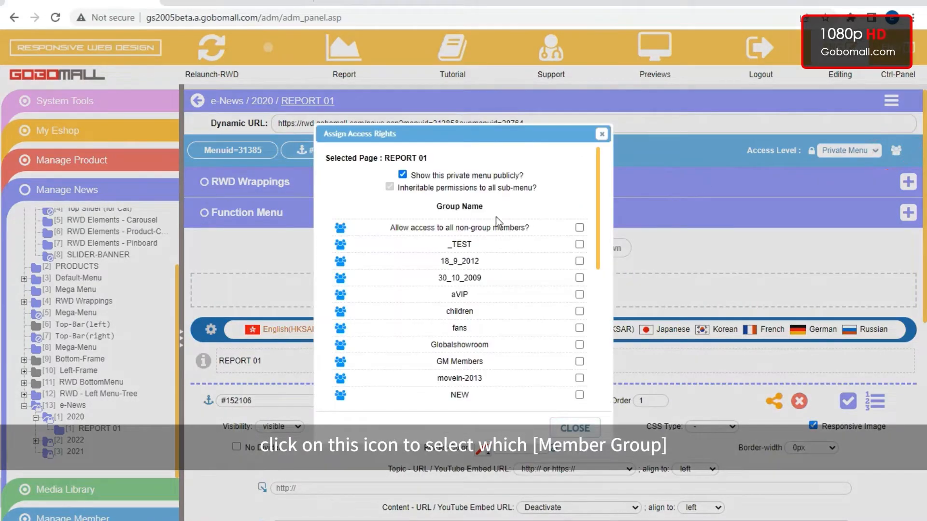
double_click(455, 245)
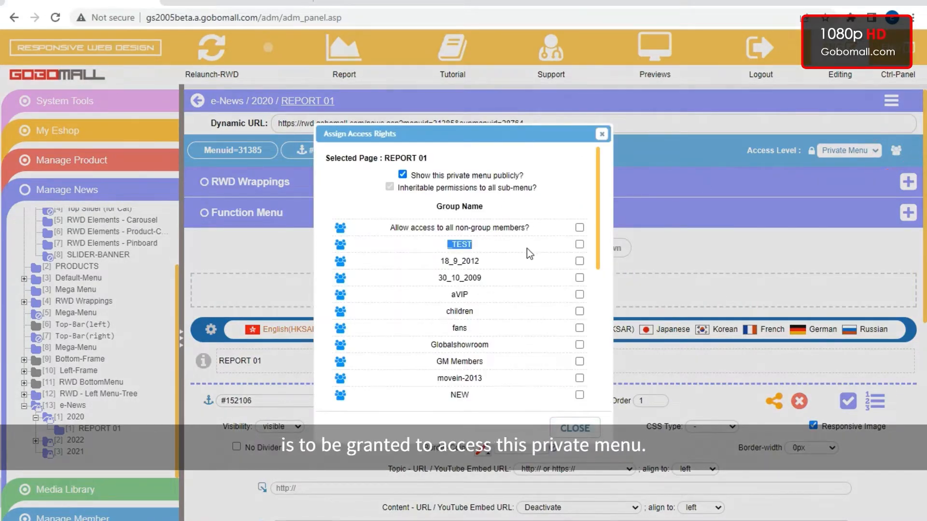
left_click(579, 245)
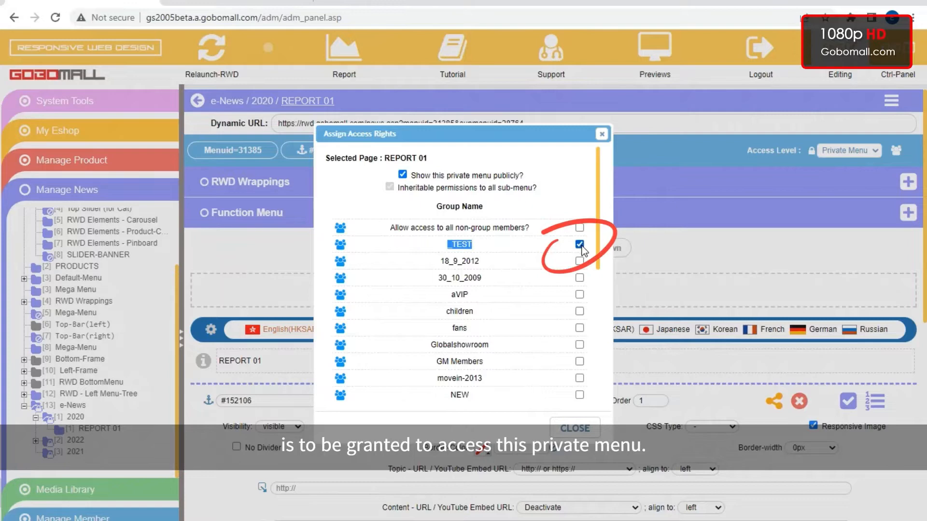
left_click(544, 249)
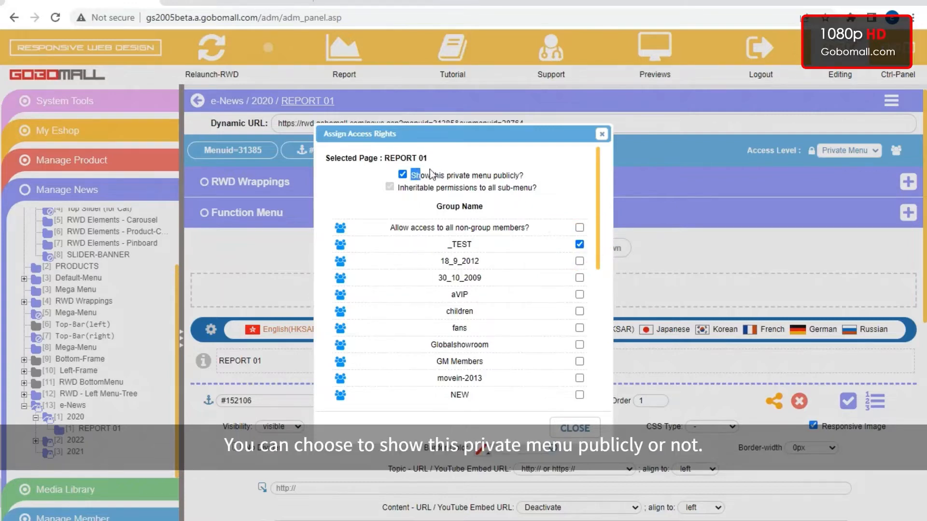
Step: Allow all non-group members to access the private REPORT 01 menu and finish assigning its access rights
left_click_drag(430, 170, 544, 171)
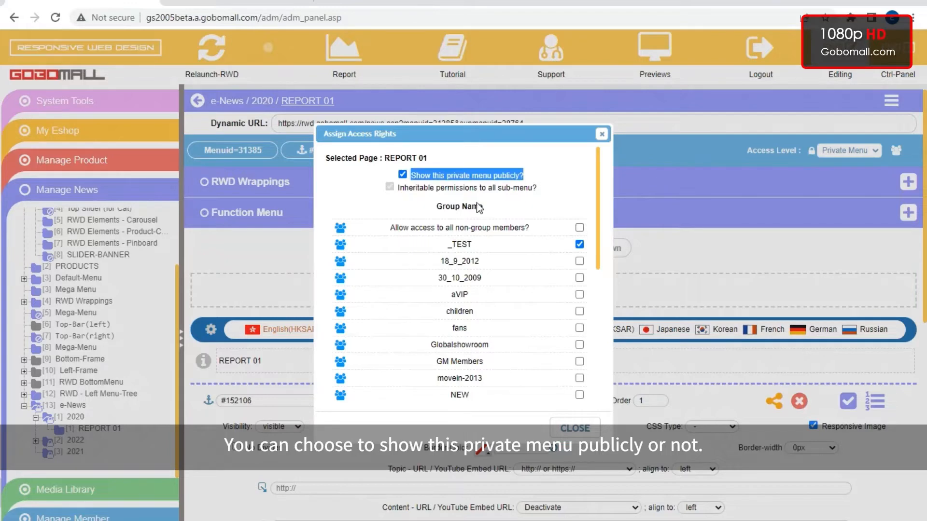
left_click(535, 239)
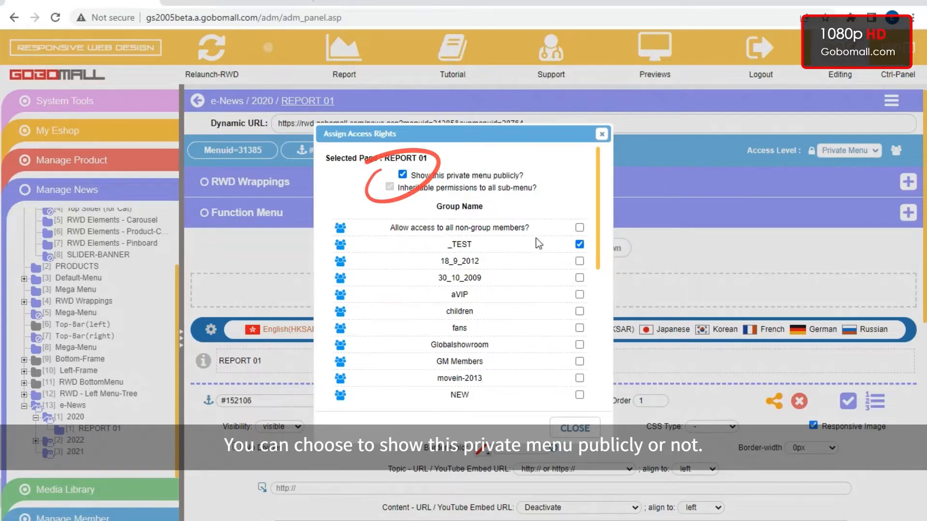
left_click(579, 228)
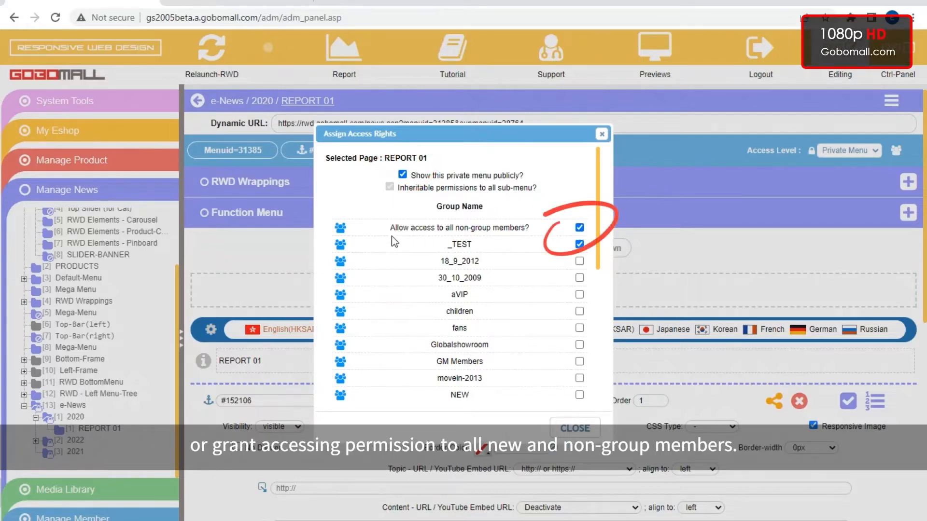
left_click_drag(386, 227, 542, 230)
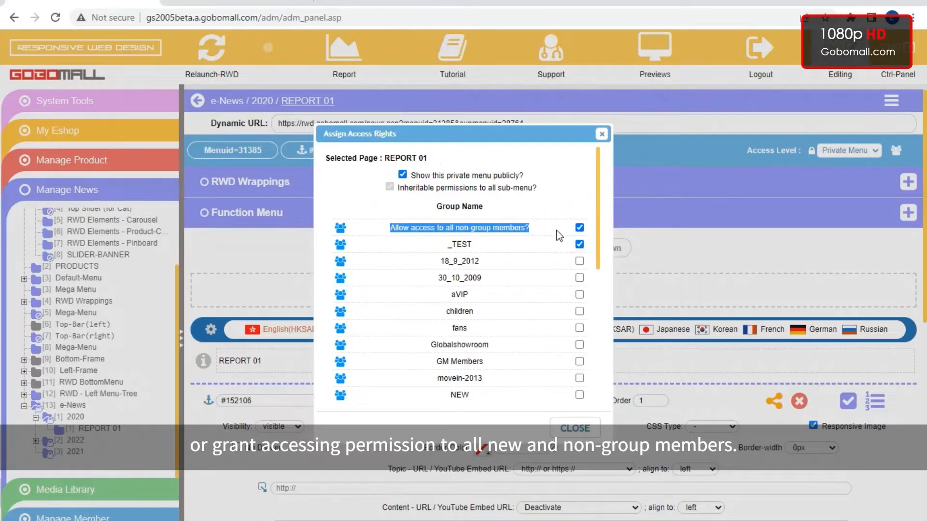
left_click(556, 235)
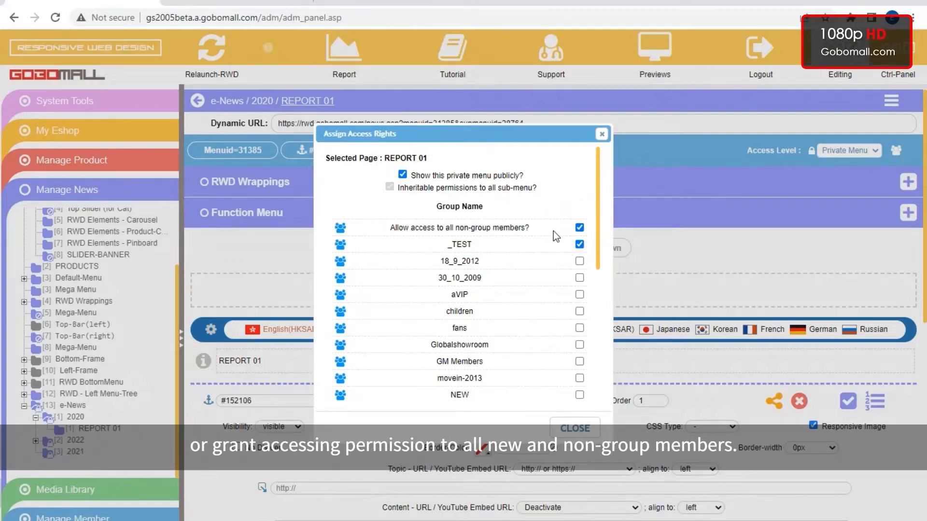
left_click(575, 429)
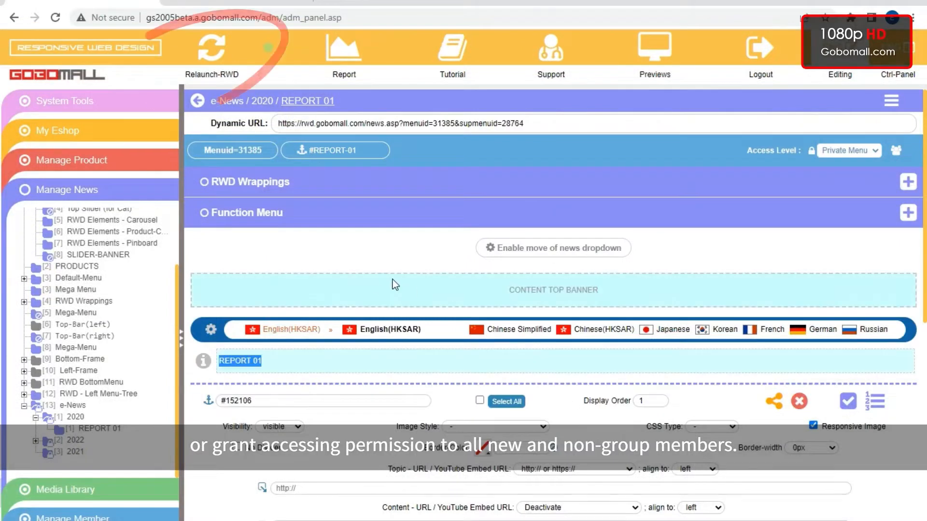
Step: Relaunch the RWD website and open REPORT 01 under e-News, 2022, MAY NEWS on the live site
left_click(211, 42)
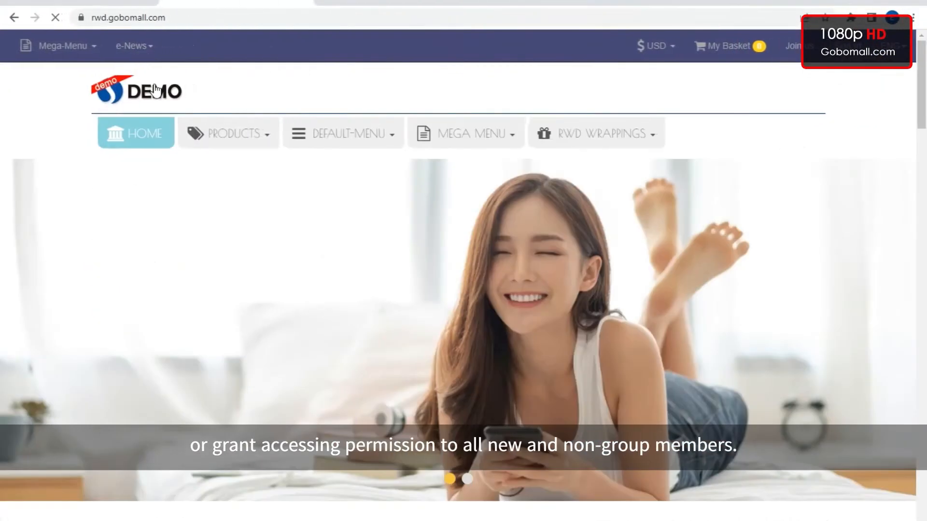
left_click(137, 46)
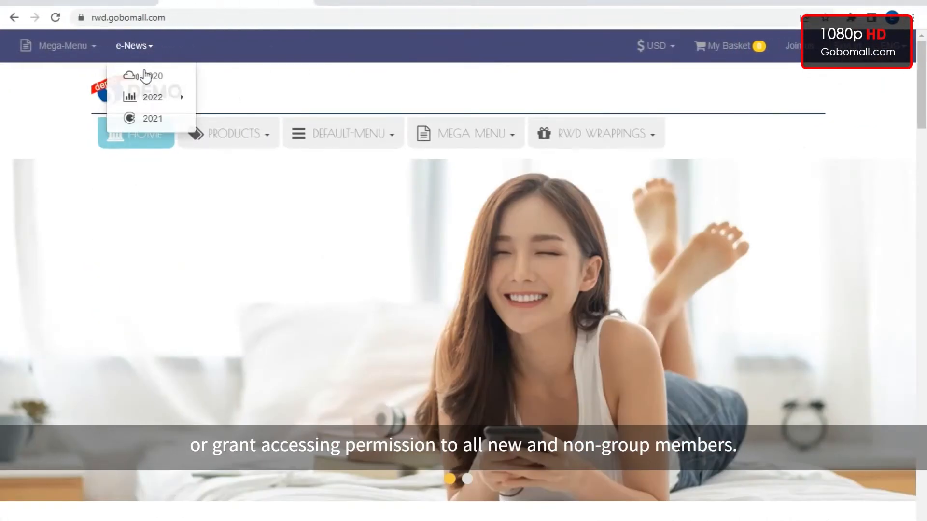
mouse_move(151, 97)
mouse_move(236, 97)
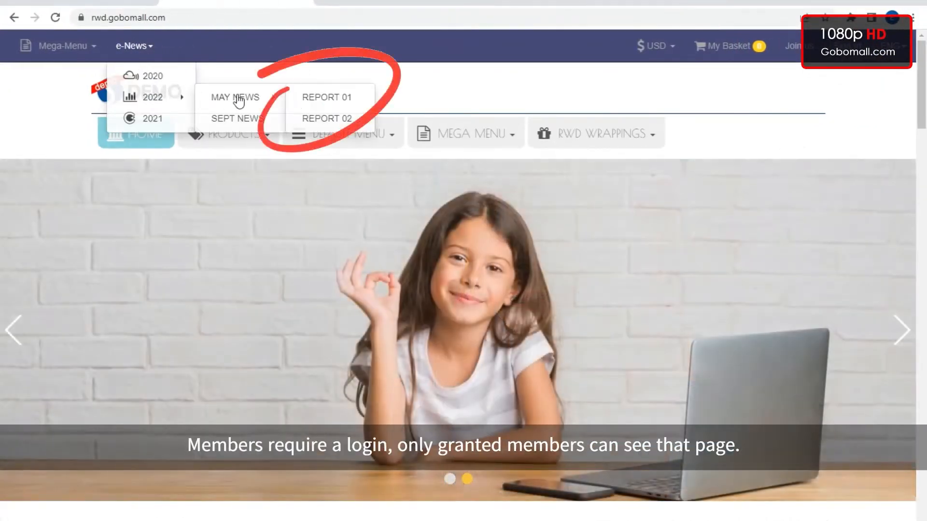
left_click(327, 97)
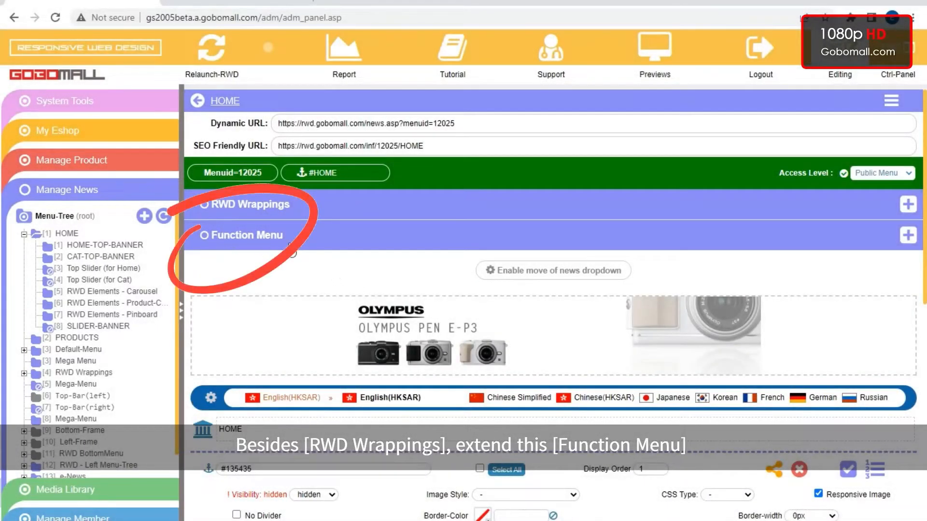
Step: Examine the HOME page's Function Menu options, including Hide Left Frame, Disable Menu Click and the Contact Us and Site-Map conversions
left_click(357, 238)
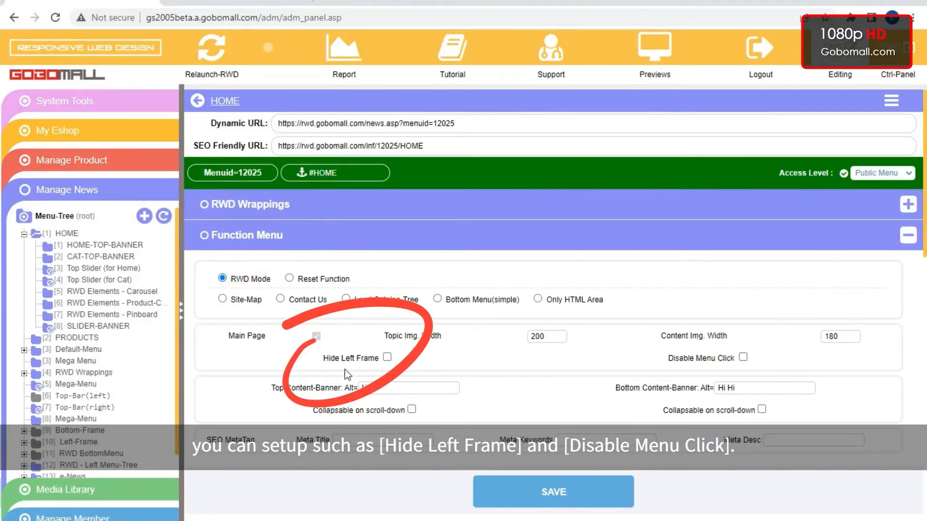
left_click_drag(325, 358, 352, 359)
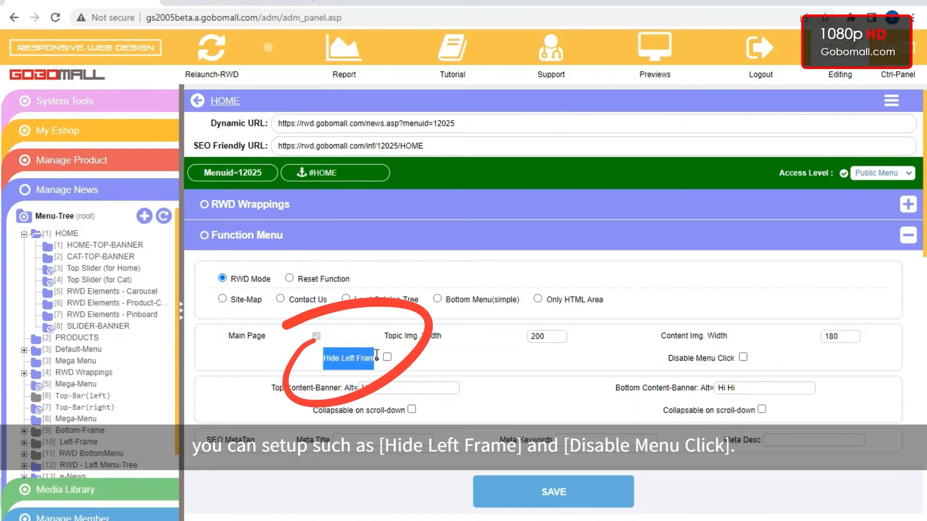
left_click(659, 366)
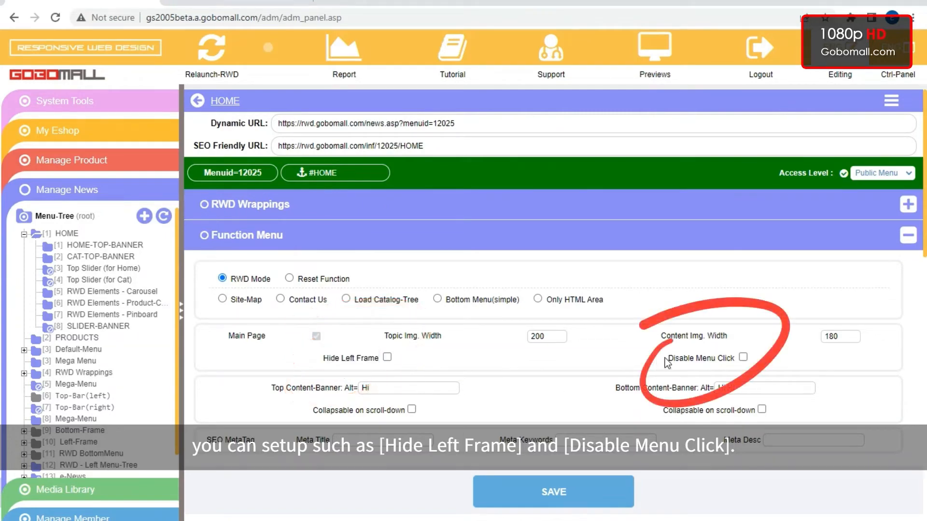
left_click_drag(670, 362, 721, 374)
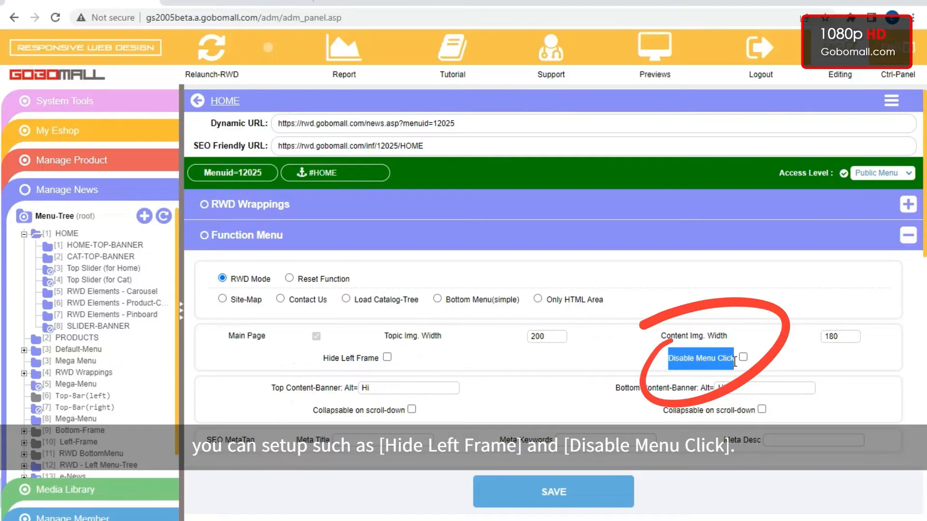
left_click(583, 360)
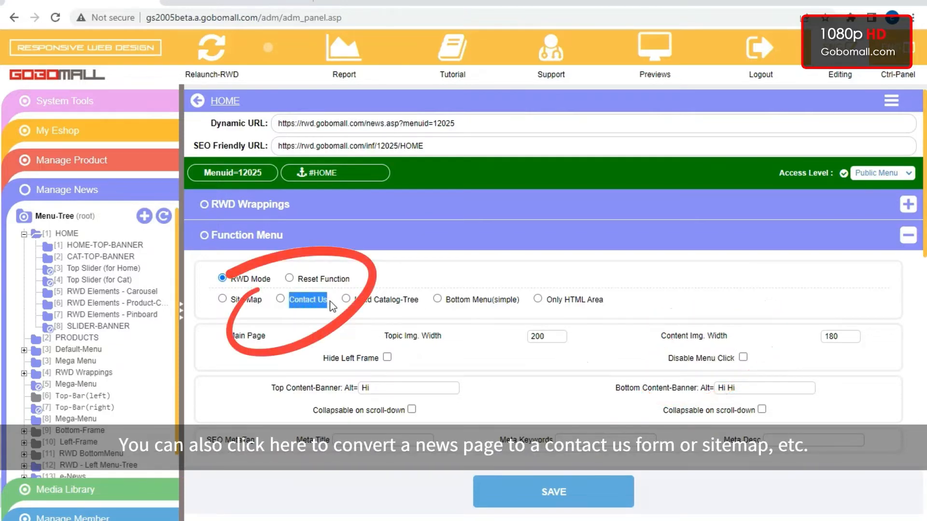
left_click(375, 308)
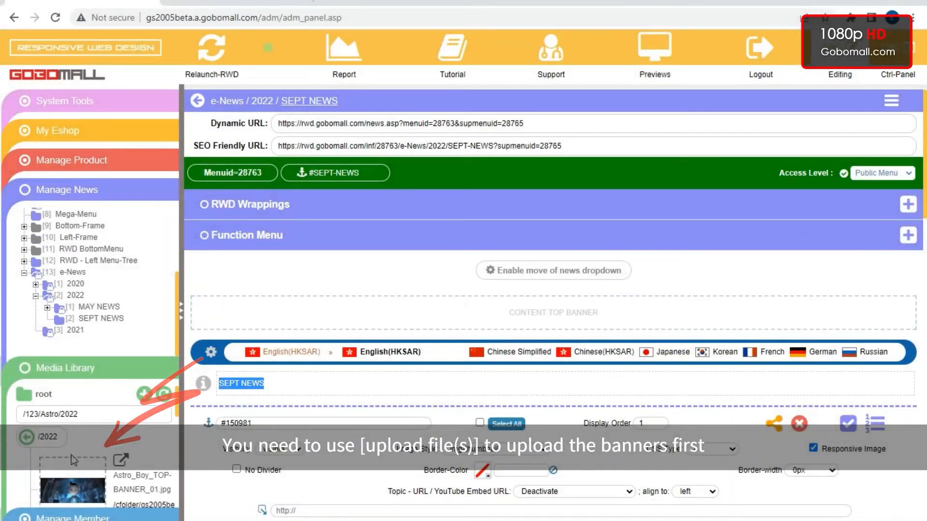
Step: Add Astro_Boy_TOP-BANNER_01.jpg as SEPT NEWS content top banner and Astro_Boy_TOP-BANNER_02.jpg as content bottom banner, and view the live page
left_click(48, 436)
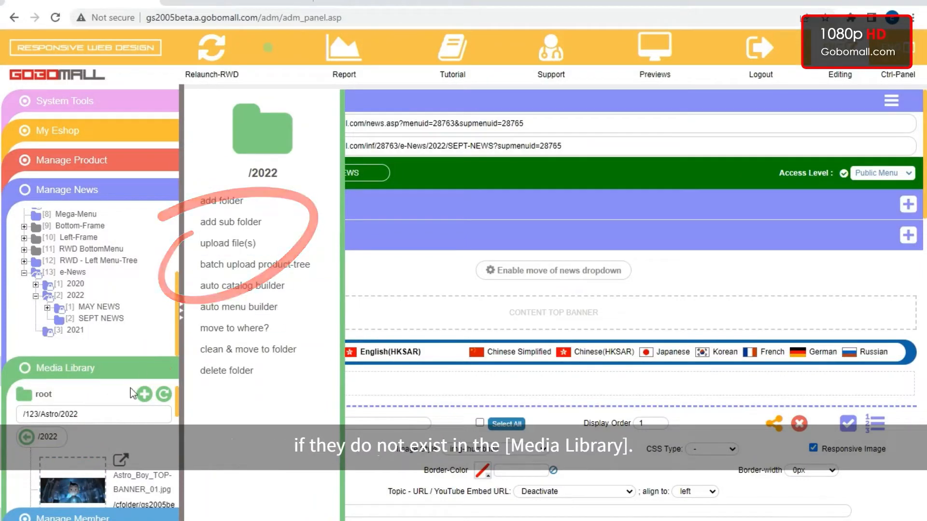
left_click(90, 437)
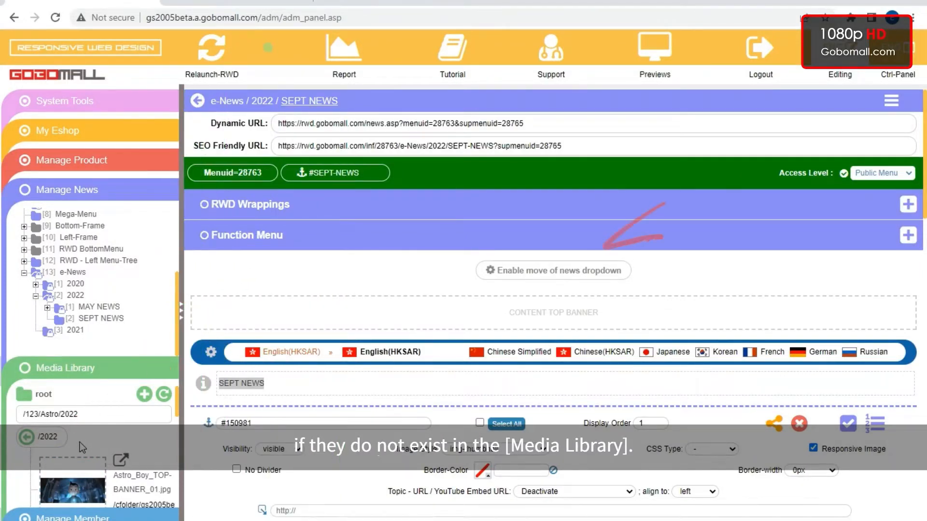
scroll(80, 442, "down", 2)
left_click_drag(79, 437, 324, 316)
scroll(323, 316, "down", 10)
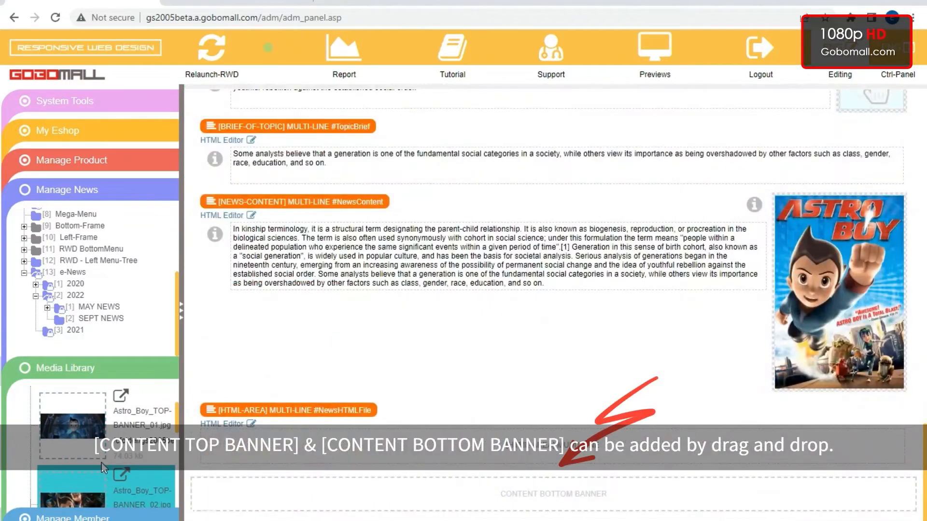
scroll(69, 448, "down", 2)
left_click_drag(403, 452, 288, 495)
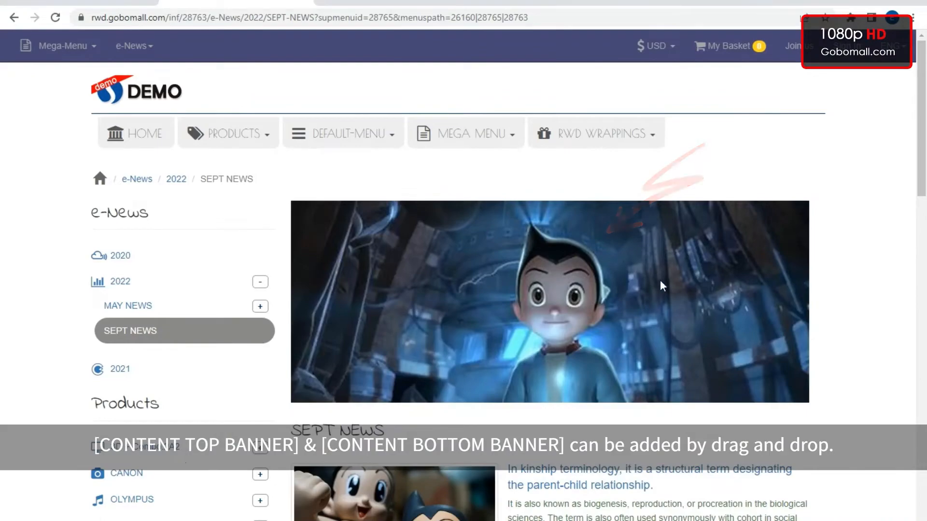
scroll(668, 288, "down", 10)
scroll(667, 288, "down", 8)
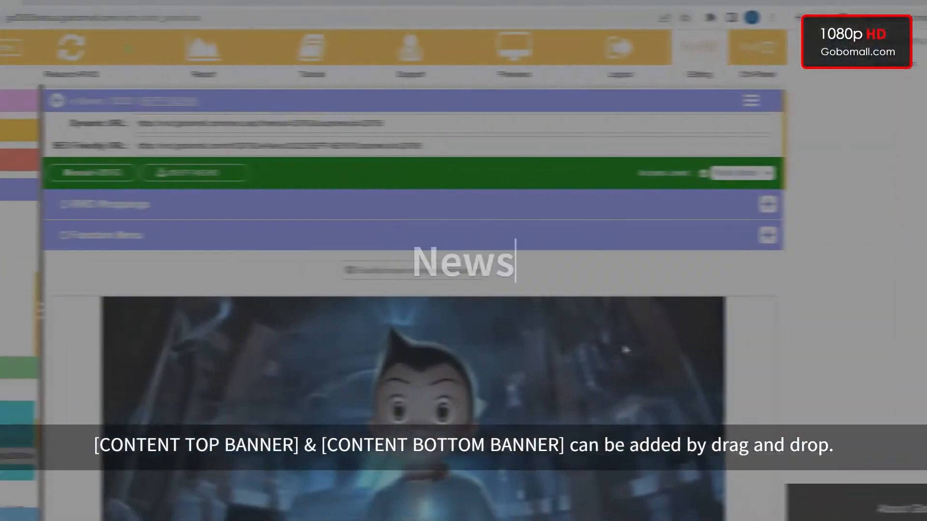
Step: Examine the Topic and Content URL / YouTube Embed URL settings and the matching text areas of news record #150981
scroll(761, 343, "down", 10)
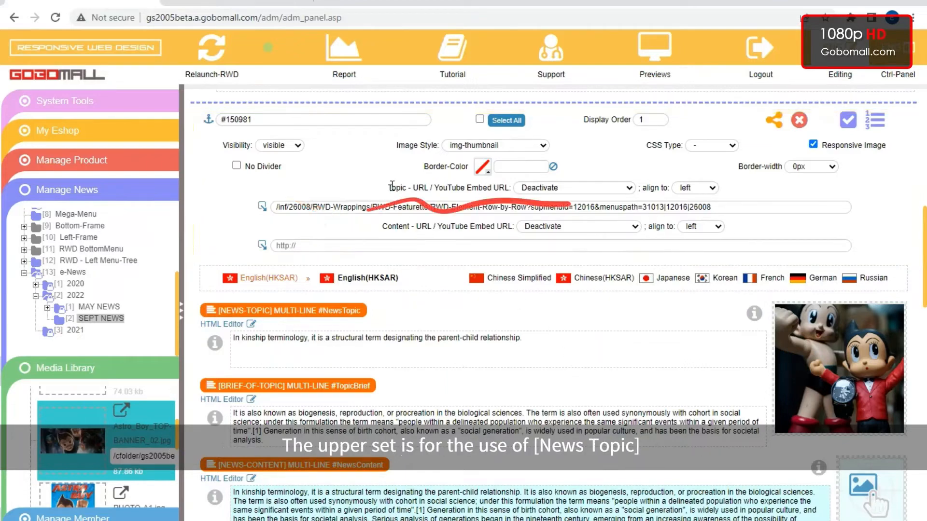
left_click_drag(388, 187, 410, 184)
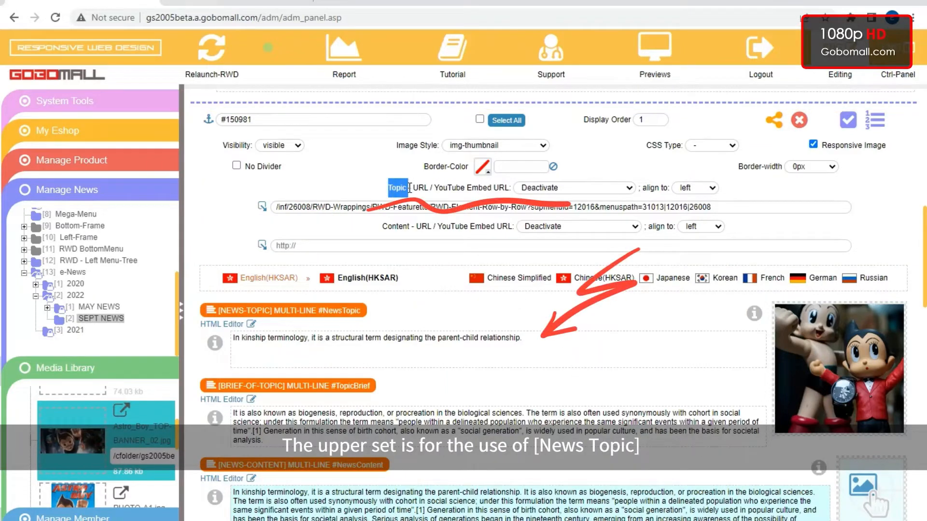
left_click_drag(383, 226, 409, 226)
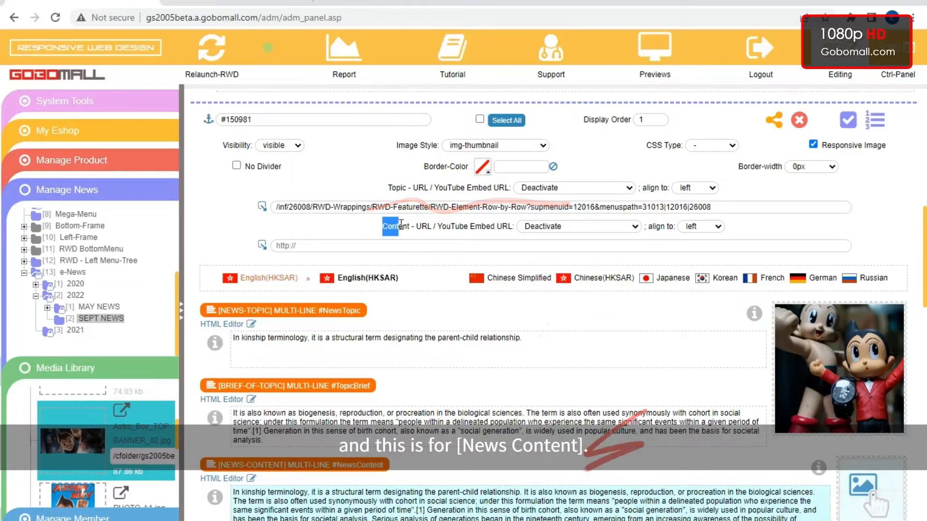
left_click(425, 363)
left_click(671, 509)
scroll(667, 446, "down", 1)
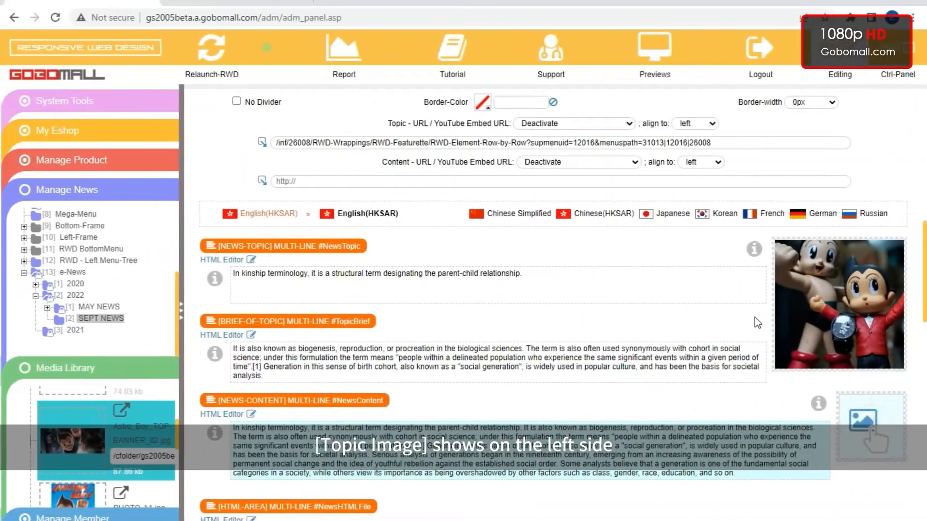
Step: Examine how the topic image and content image are laid out on the live SEPT NEWS page
scroll(754, 318, "down", 10)
scroll(764, 334, "down", 3)
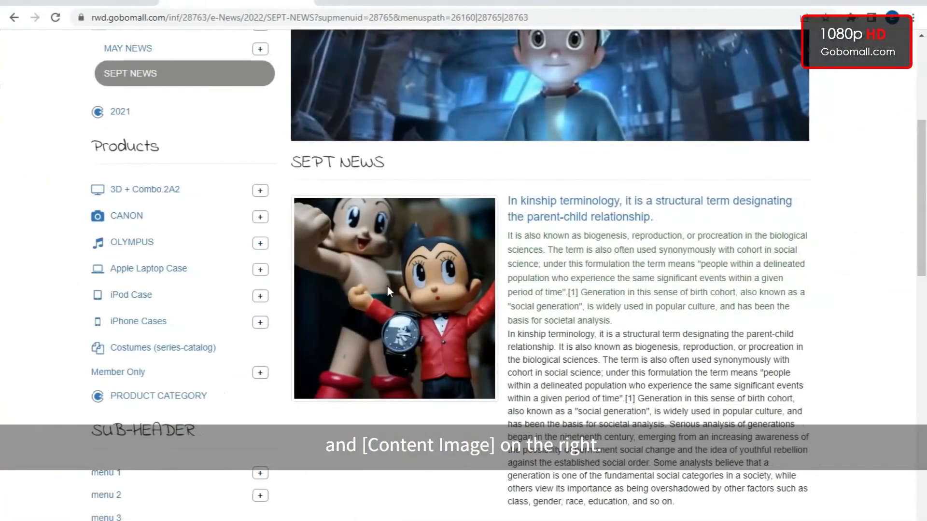
scroll(396, 288, "down", 5)
scroll(396, 294, "down", 3)
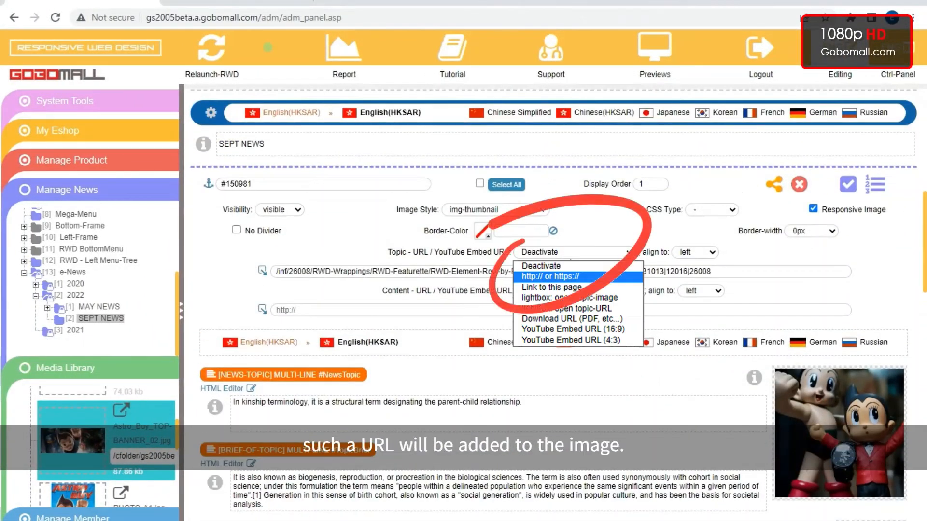
left_click(575, 277)
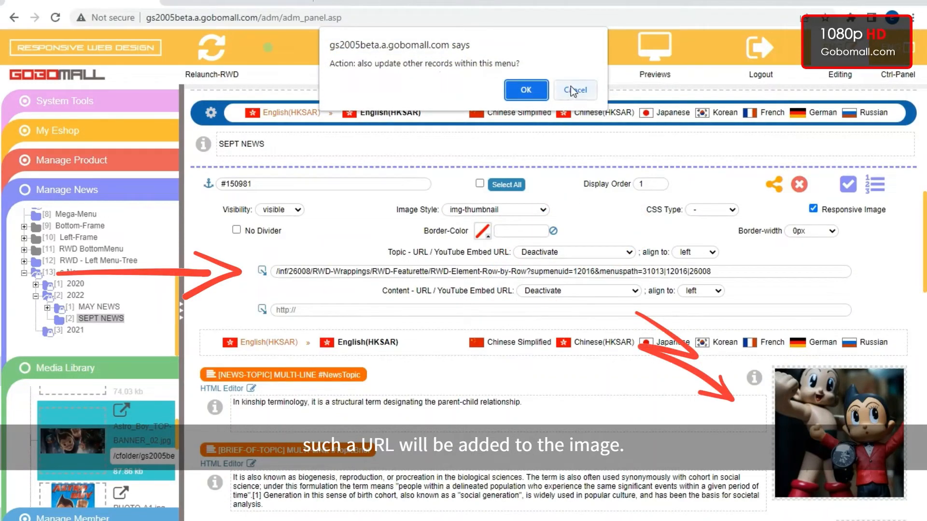
left_click(568, 95)
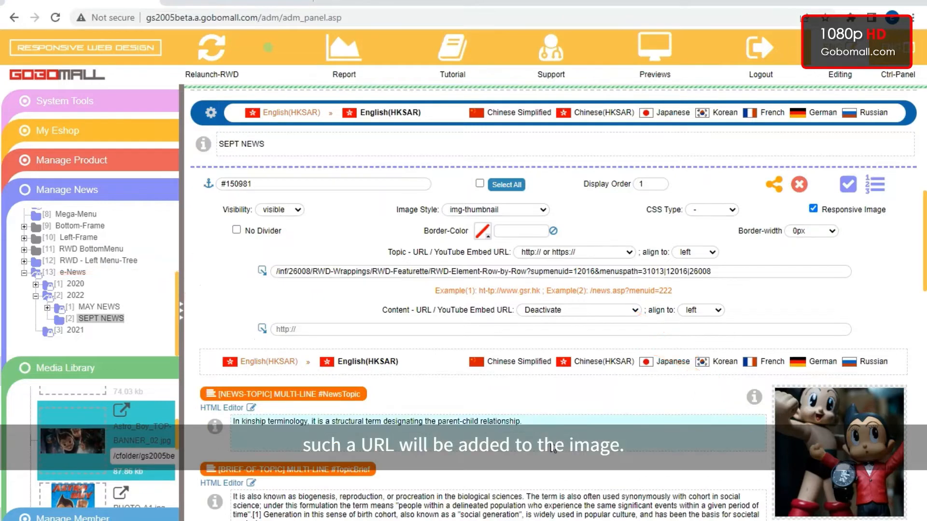
Step: Relaunch the RWD website and follow the topic image's link on the live SEPT NEWS page
left_click_drag(296, 145, 272, 56)
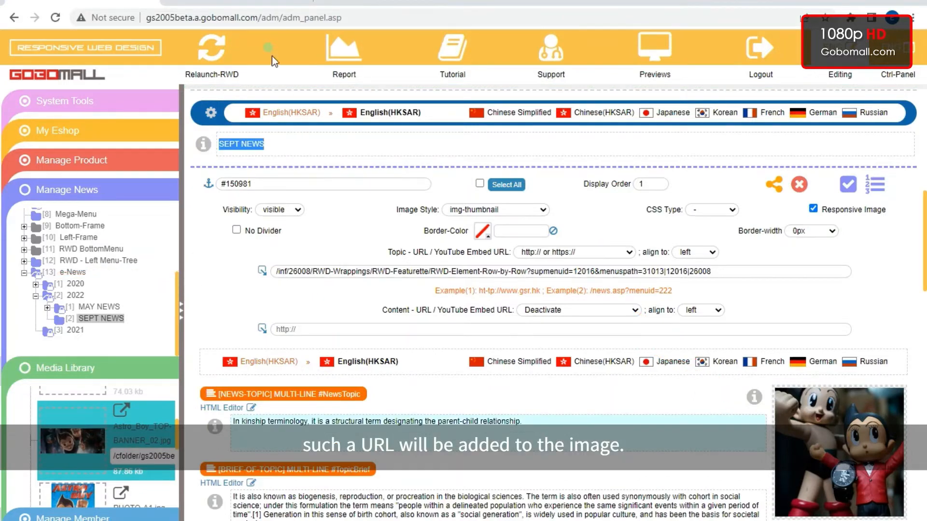
left_click(209, 51)
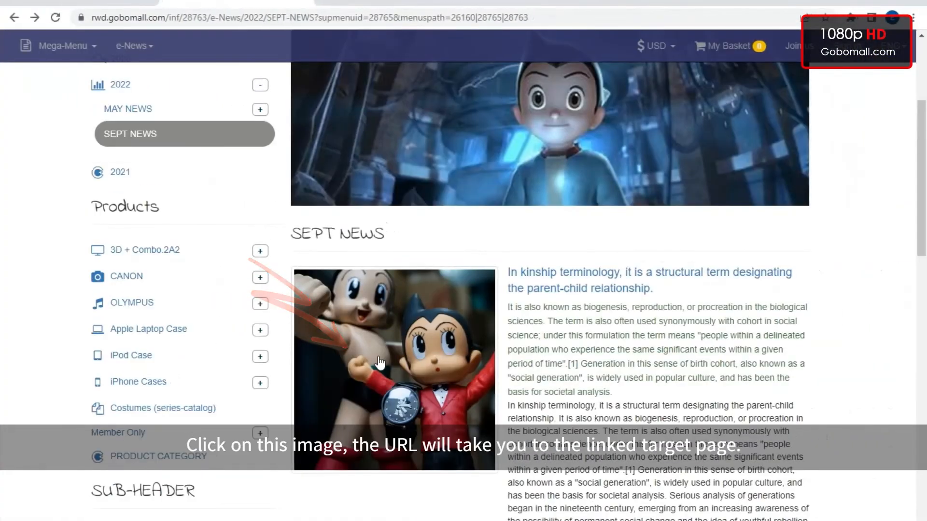
left_click(380, 362)
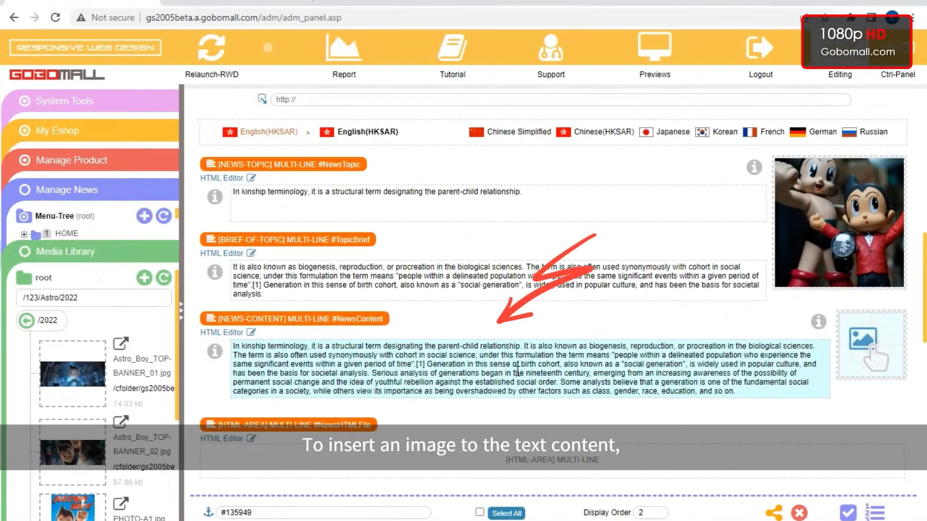
Step: Insert PHOTO-A3.jpg from the Media Library on its own line after "In kinship terminology," in the news content's HTML Editor
double_click(517, 371)
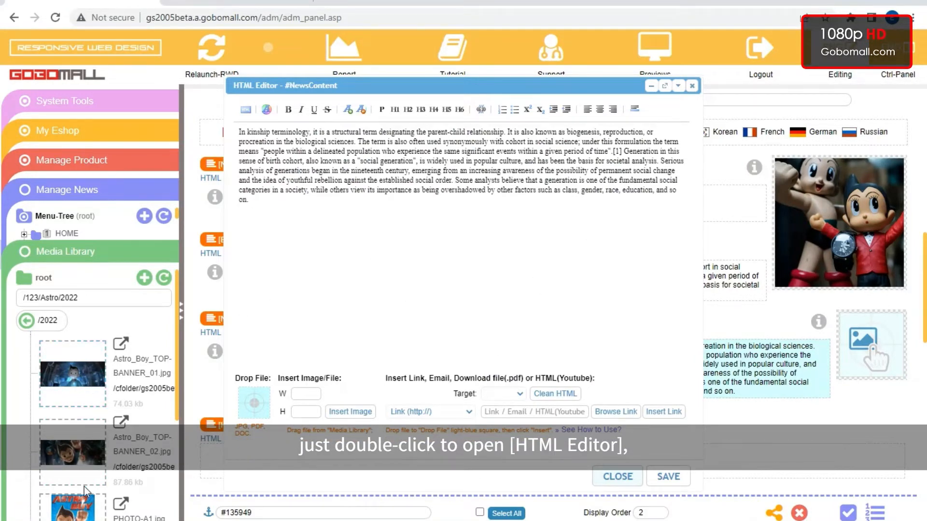
scroll(89, 464, "down", 5)
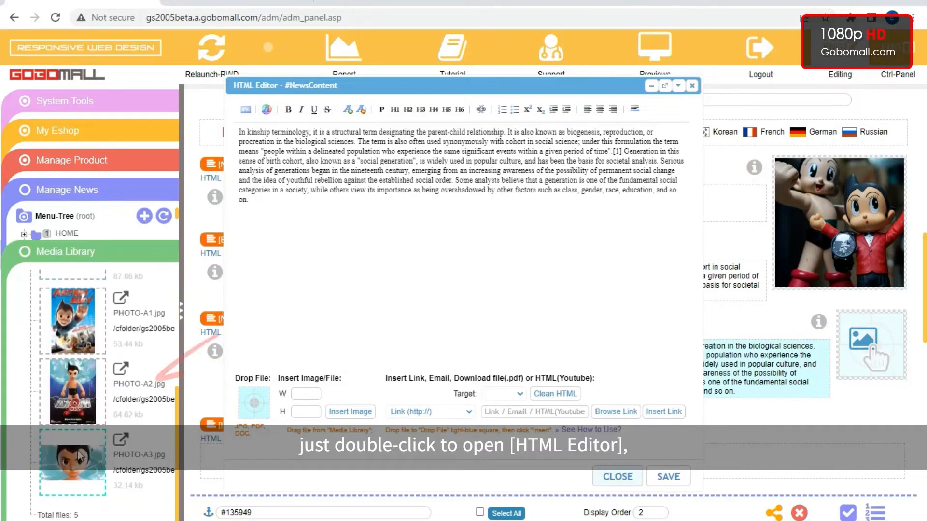
left_click(72, 461)
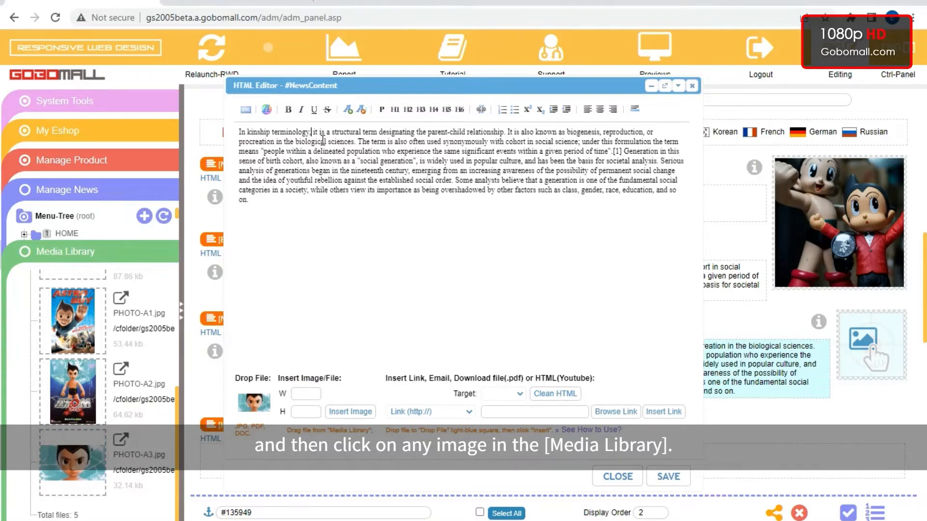
key("Return")
key("Return")
key("Return")
key("Return")
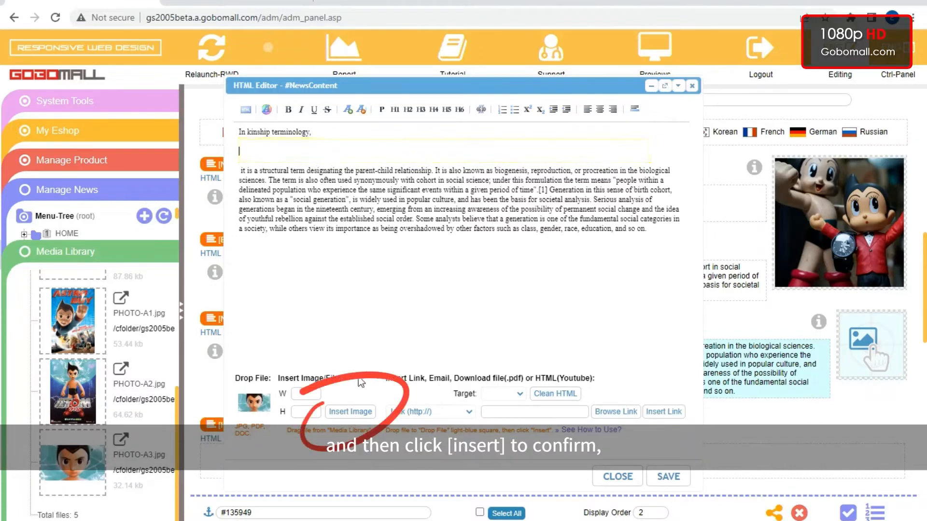
left_click(351, 412)
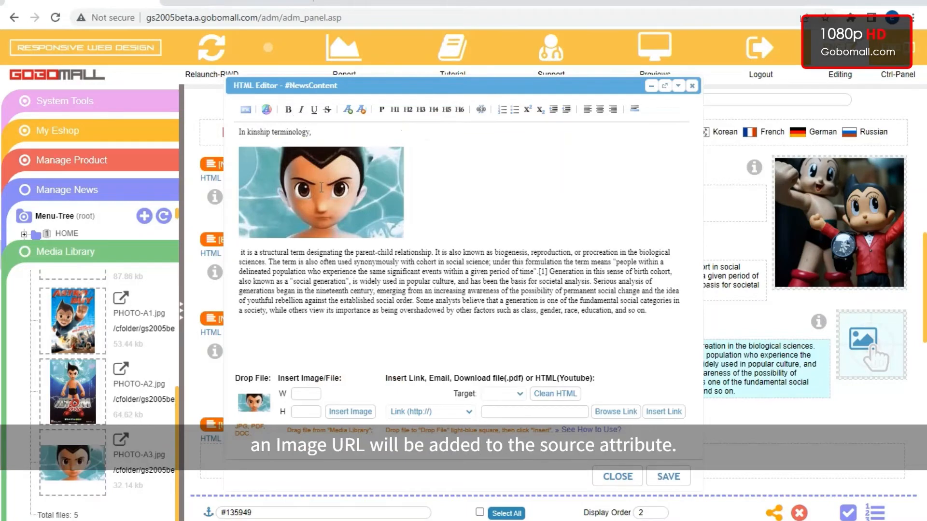
left_click_drag(412, 199, 245, 195)
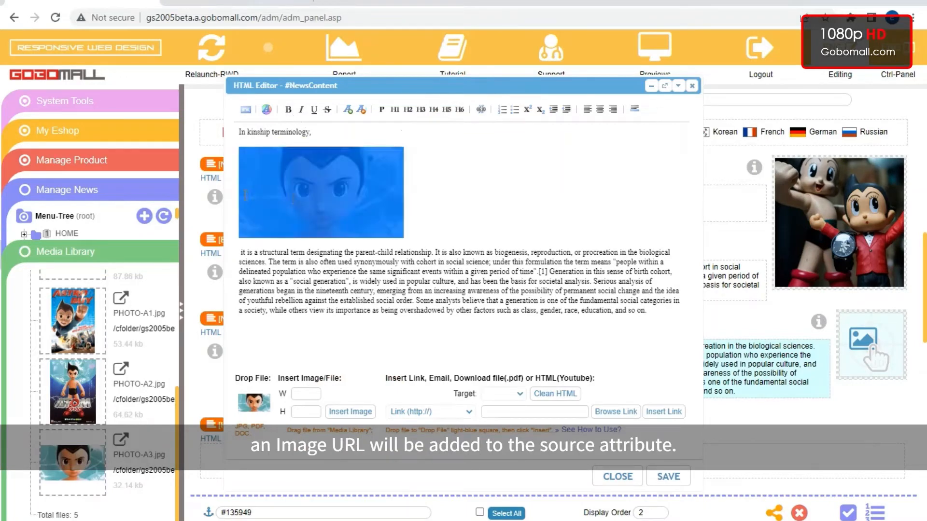
left_click(435, 203)
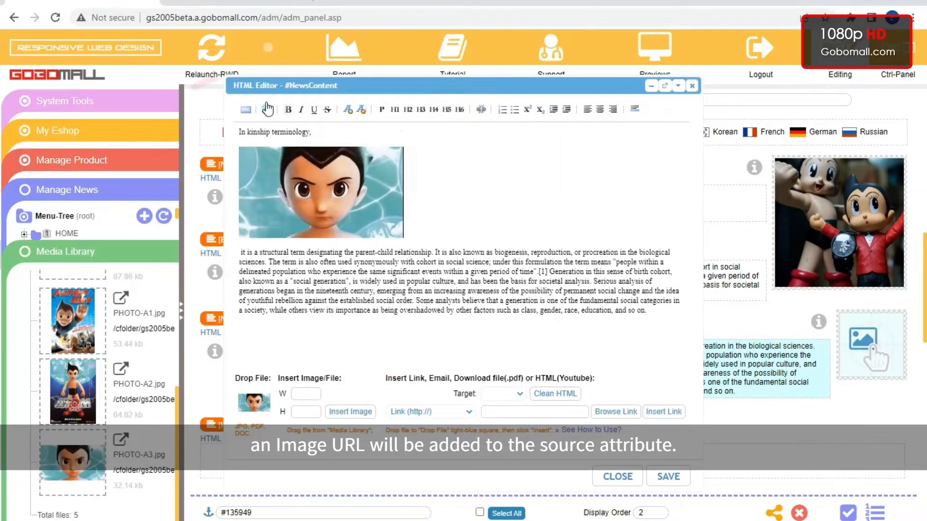
Step: Separate the PHOTO-A3.jpg img tag onto its own line in the news content's HTML source, and return to the visual view
left_click(244, 110)
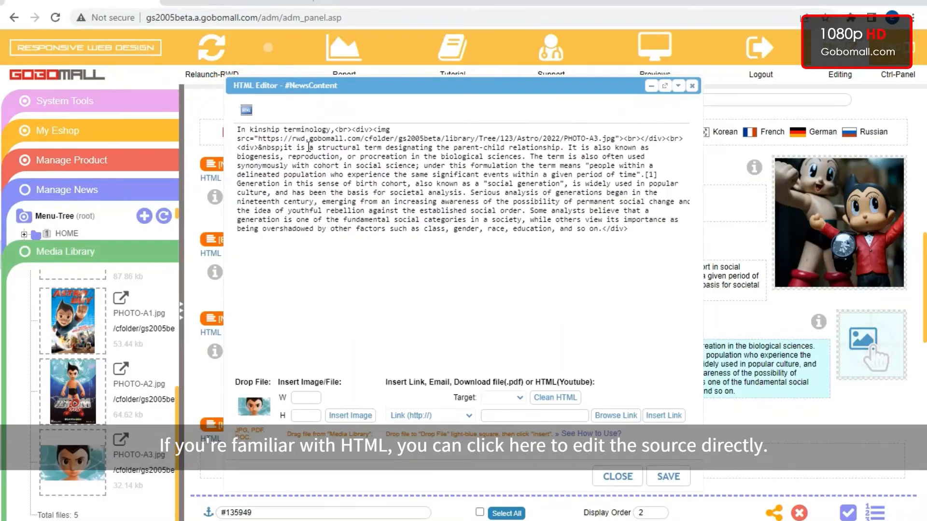
left_click(372, 130)
key("Return")
key("Return")
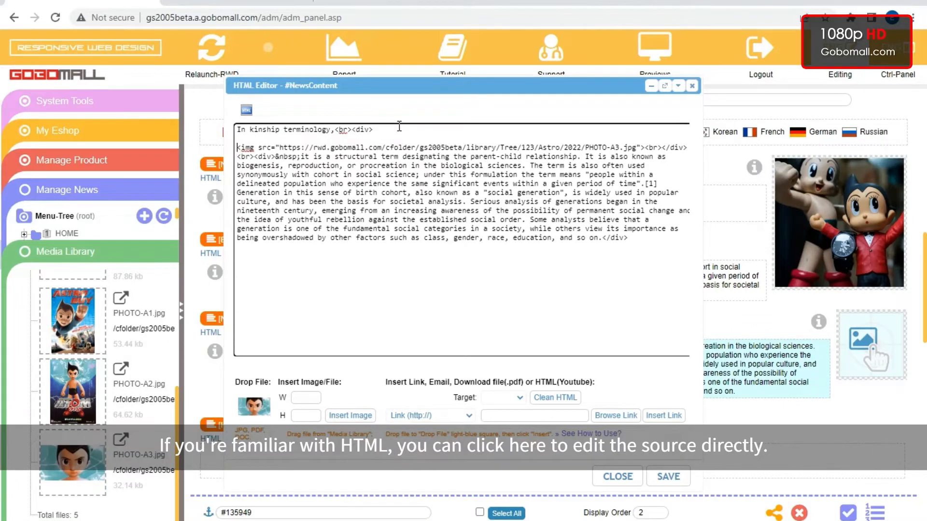
key("Return")
key("Return")
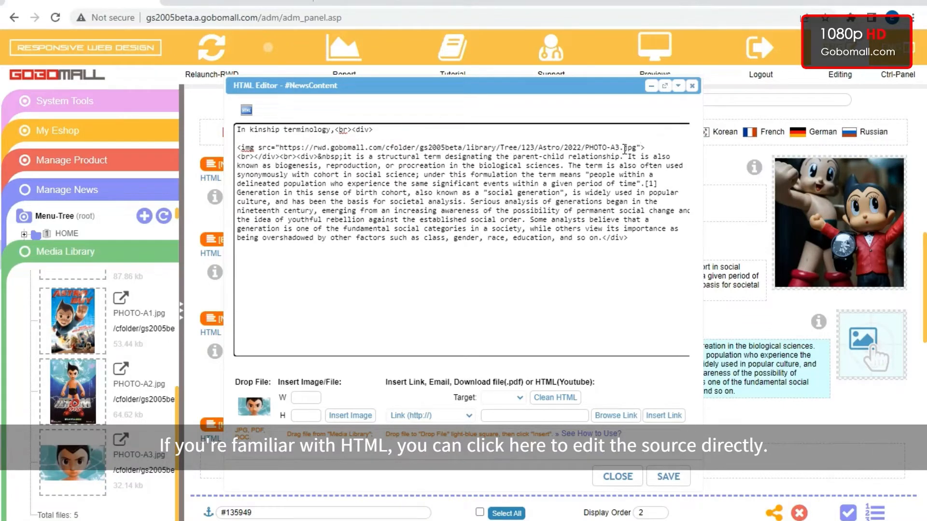
double_click(596, 148)
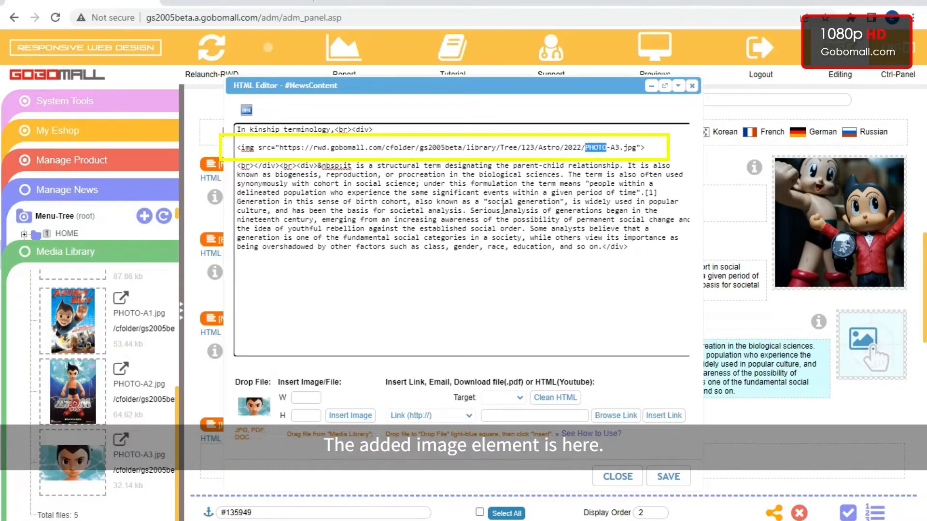
left_click(247, 110)
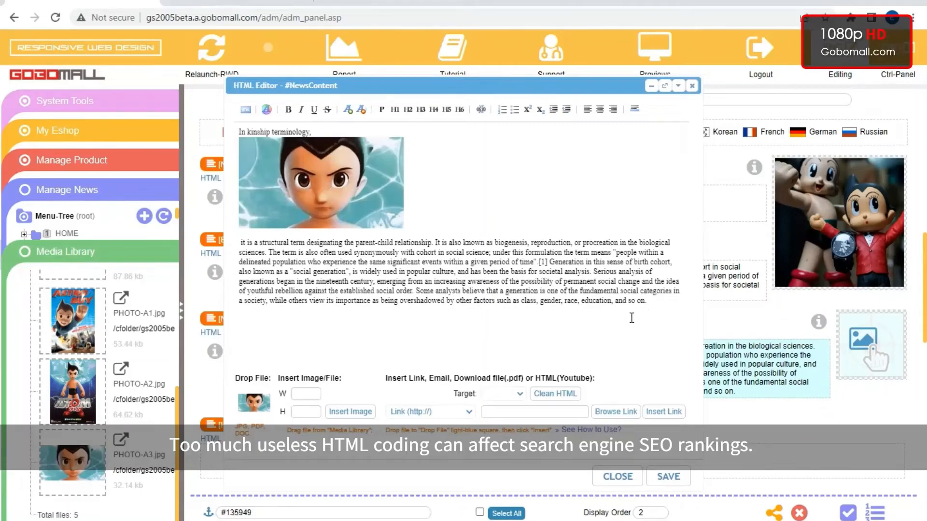
Step: Paste the paragraph starting "It is also known as biogenesis, reproduction, or procreation" as plain text below the existing news content
key("Return")
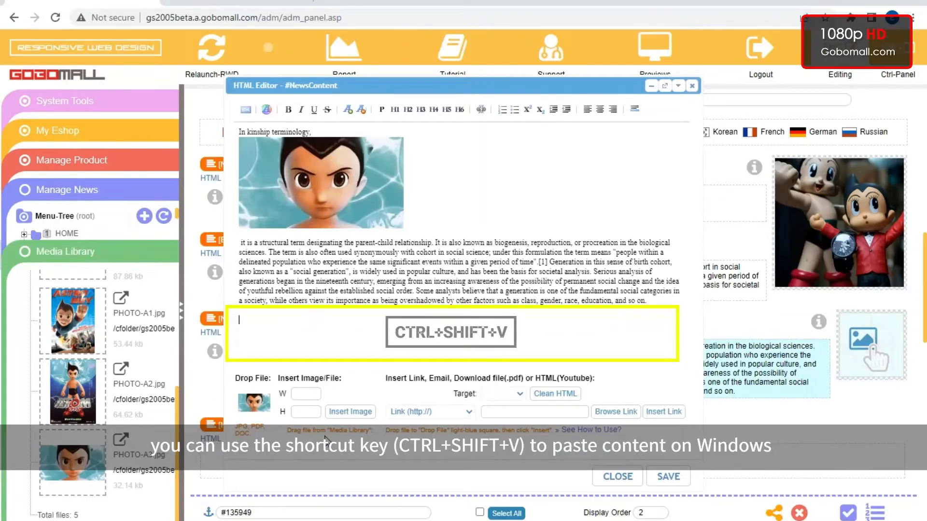
type("It is also known as biogenesis, reproduction, or procreation in the biological sciences. The term is also often used synonymously with cohort in social science; under this formulation the term means \"people within a delineated population who experience the same significant events within a given period of time\".[1] Generation in this sense of birth cohort, also known as a \"social generation\", is widely used in popular culture, and has been the basis for societal analysis.")
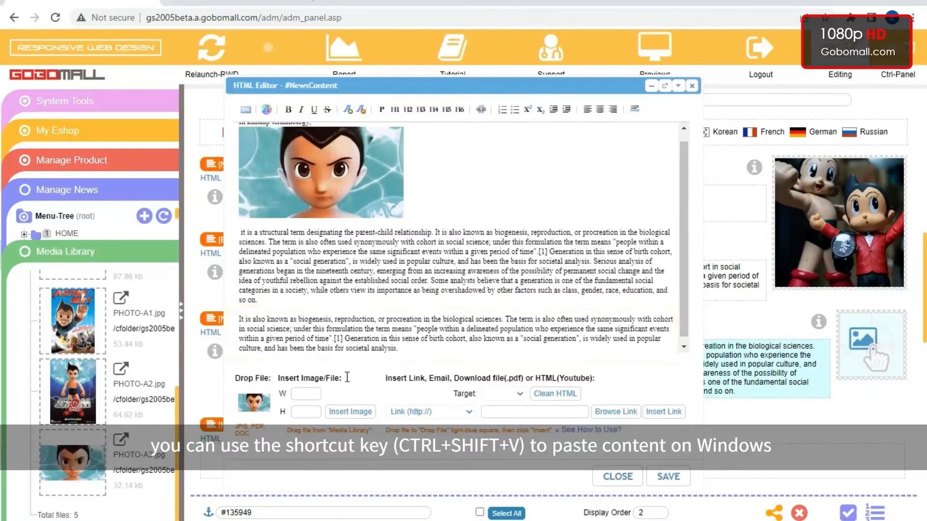
right_click(422, 336)
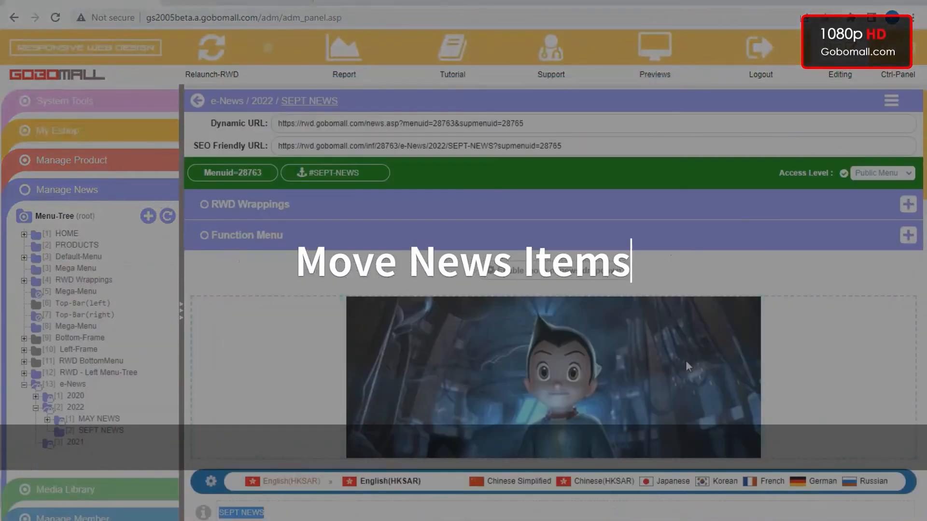
Step: Select news record #150981, enable the move of news dropdown and pick a target menu for the selected news
scroll(645, 364, "down", 8)
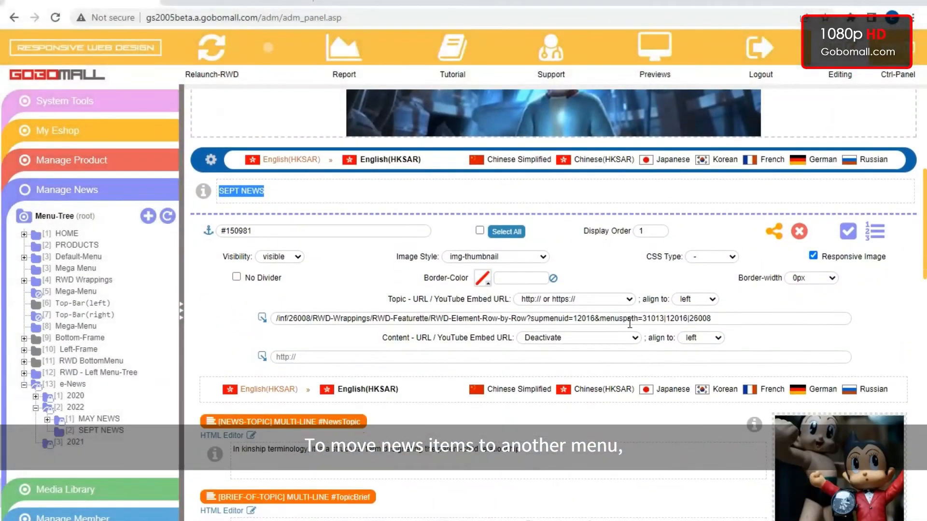
left_click(480, 166)
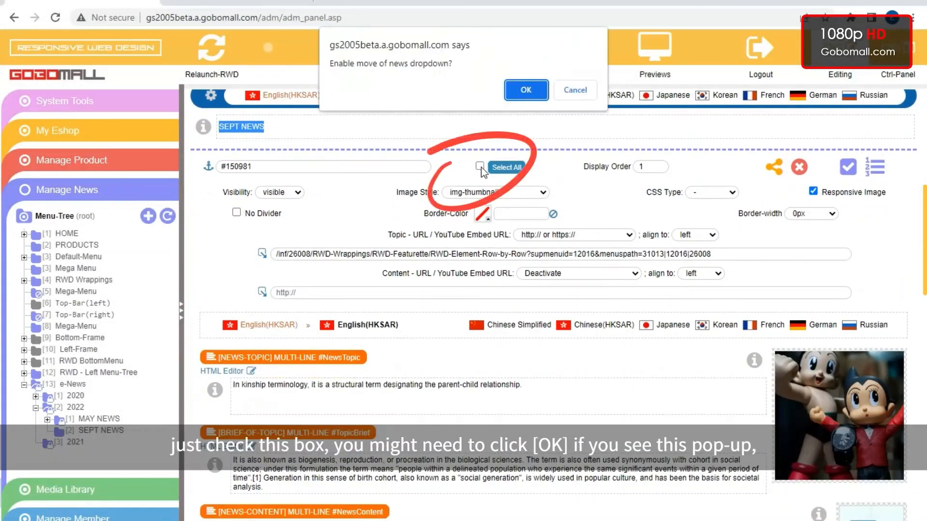
left_click(526, 94)
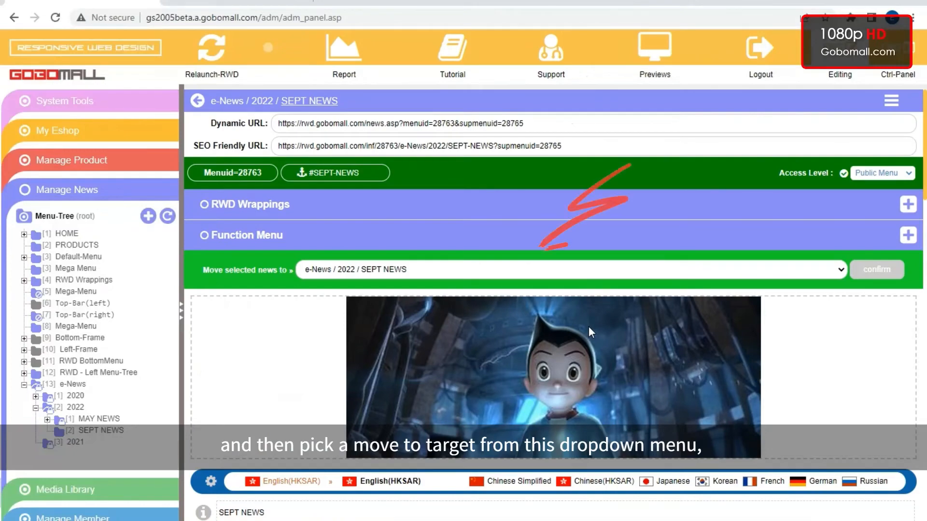
left_click(589, 270)
left_click(353, 473)
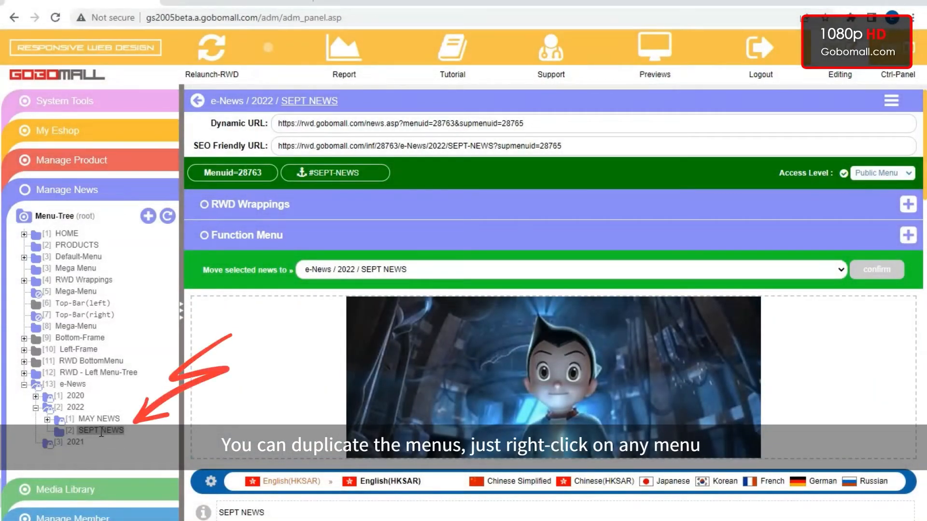
Step: Duplicate the SEPT NEWS menu with its news items to the ENG version of the website
right_click(101, 431)
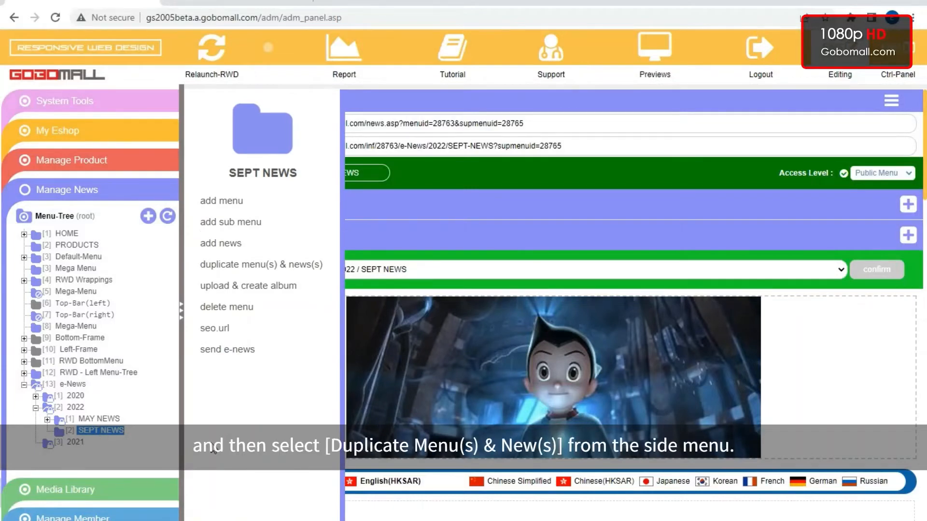
left_click(309, 266)
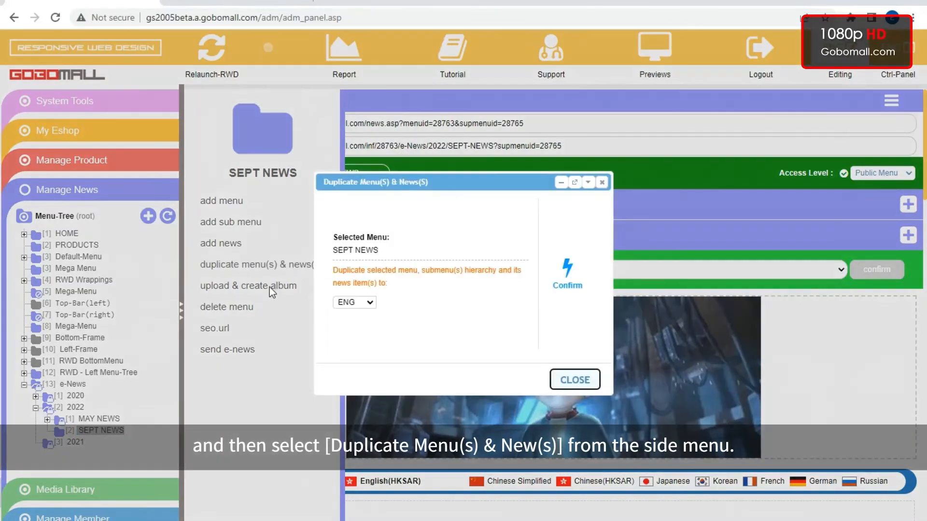
left_click(567, 268)
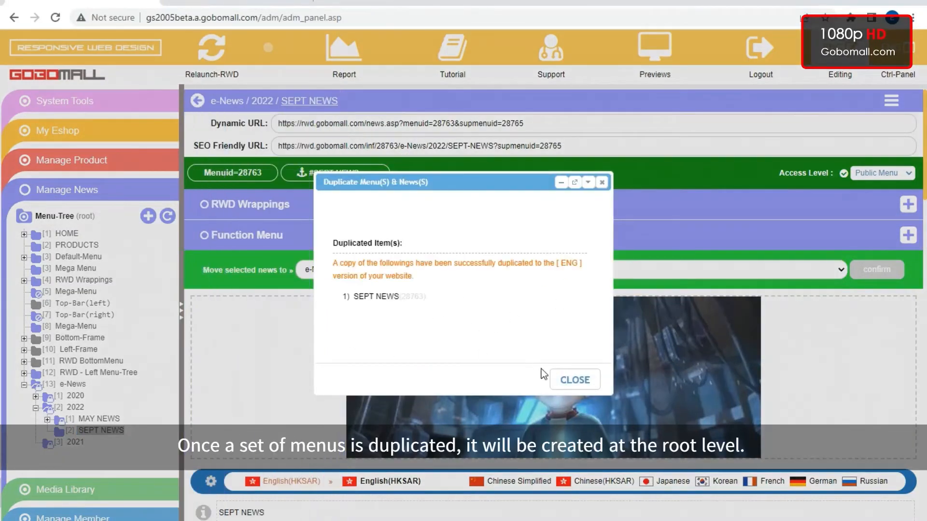
left_click(574, 380)
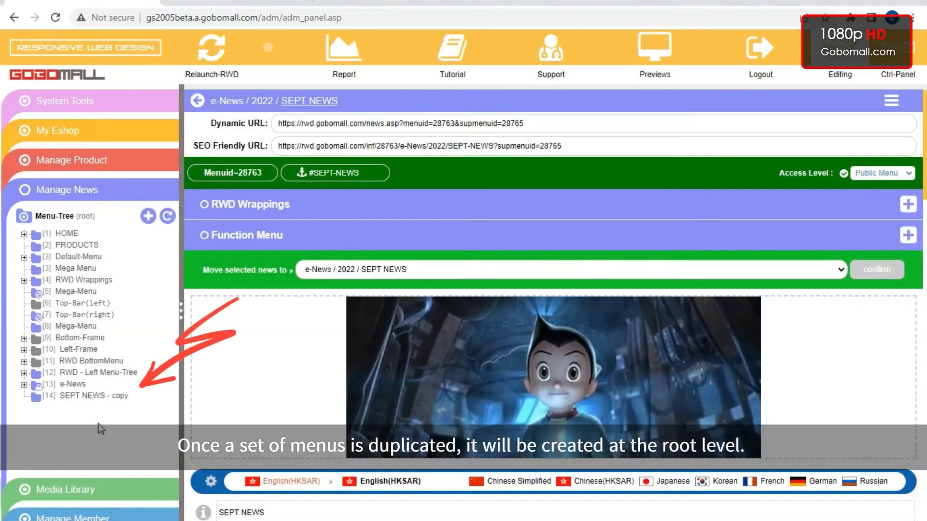
Step: Open the SEPT NEWS - copy menu, look over its copied settings and select its news record #152143 for moving
left_click(82, 397)
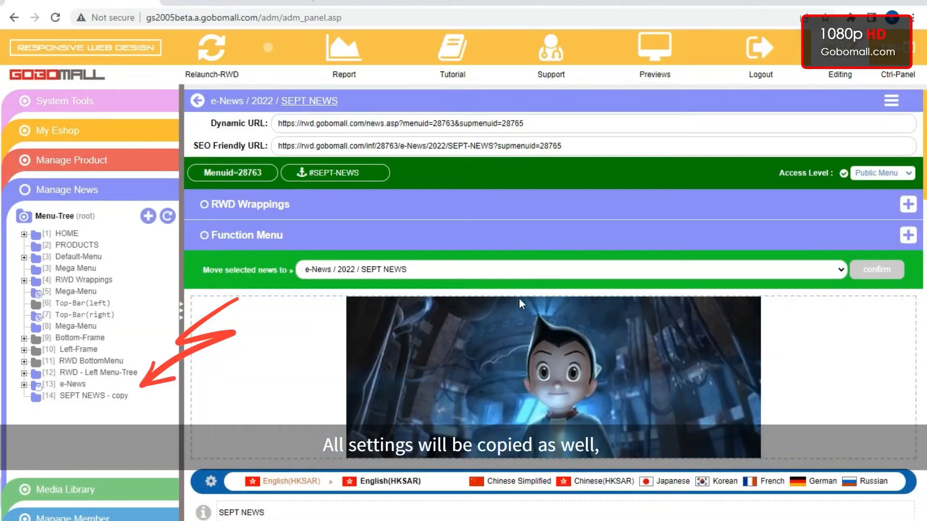
scroll(585, 290, "down", 15)
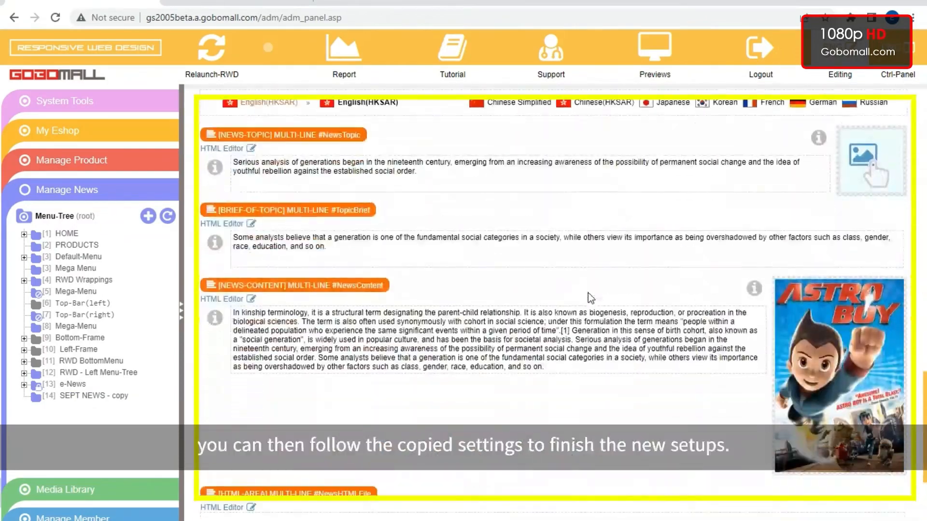
scroll(588, 293, "up", 15)
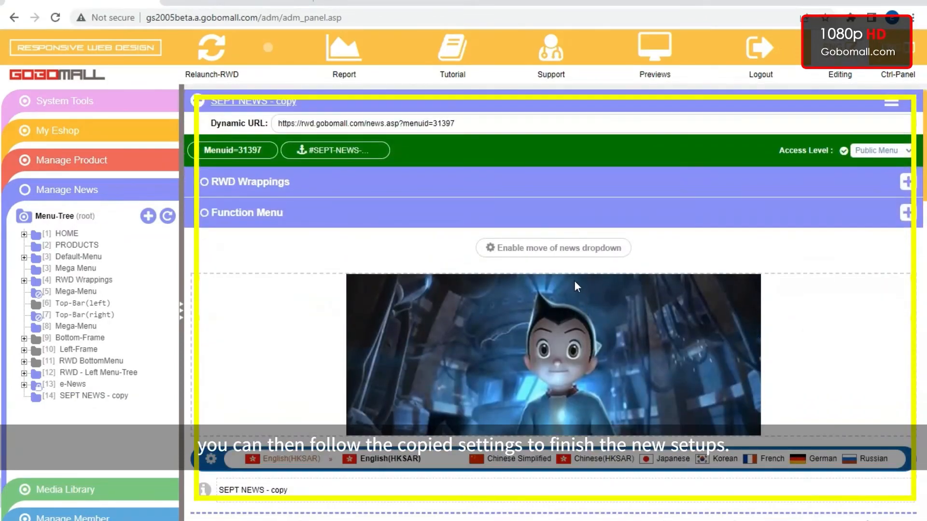
left_click(476, 188)
scroll(523, 259, "down", 8)
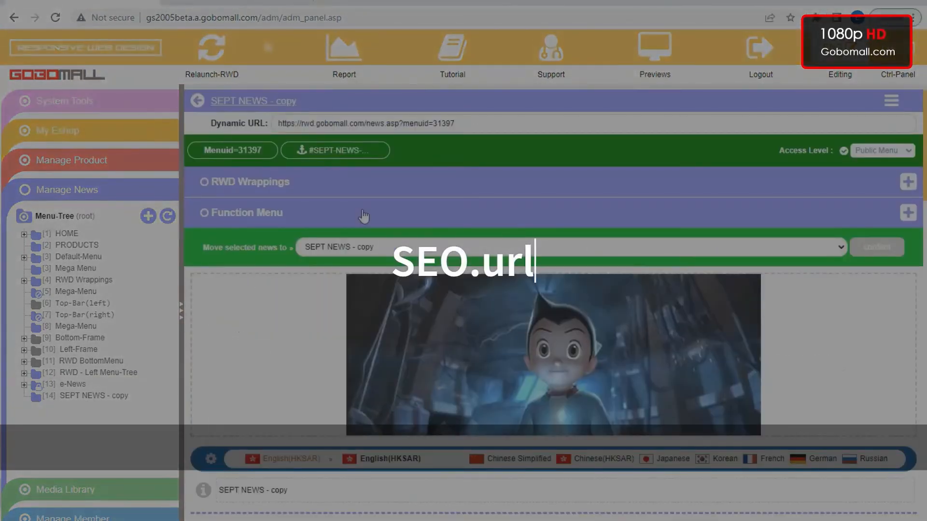
Step: Highlight the menu name of SEPT NEWS - copy and show the SEO MetaTag fields in its Function Menu
scroll(337, 264, "down", 2)
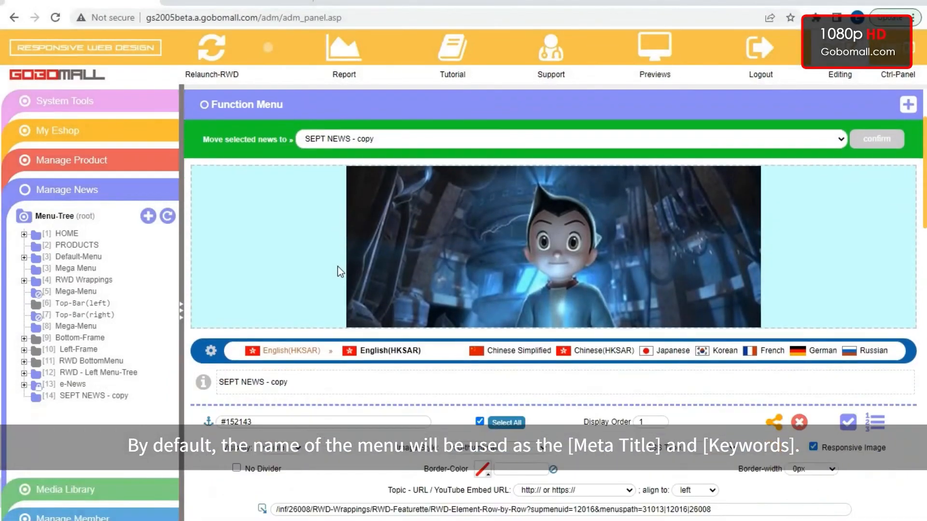
scroll(337, 265, "down", 1)
triple_click(300, 370)
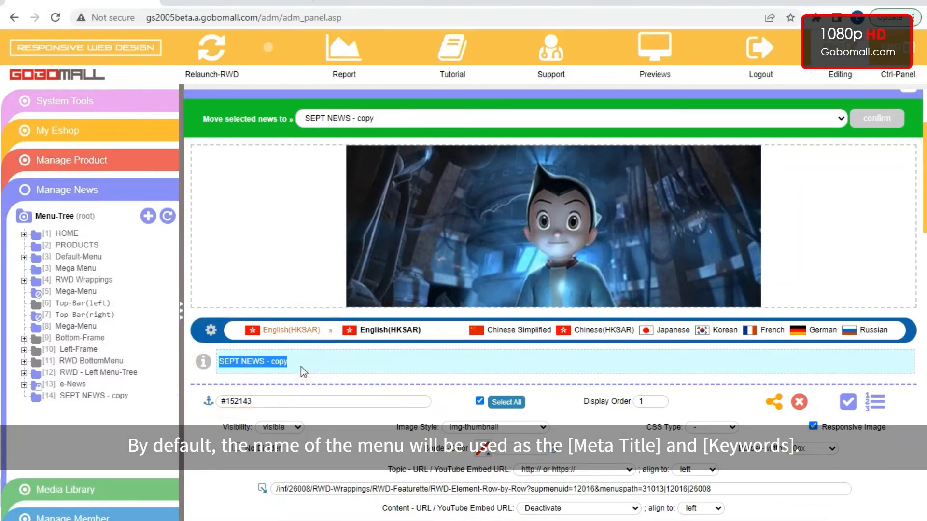
scroll(300, 370, "up", 3)
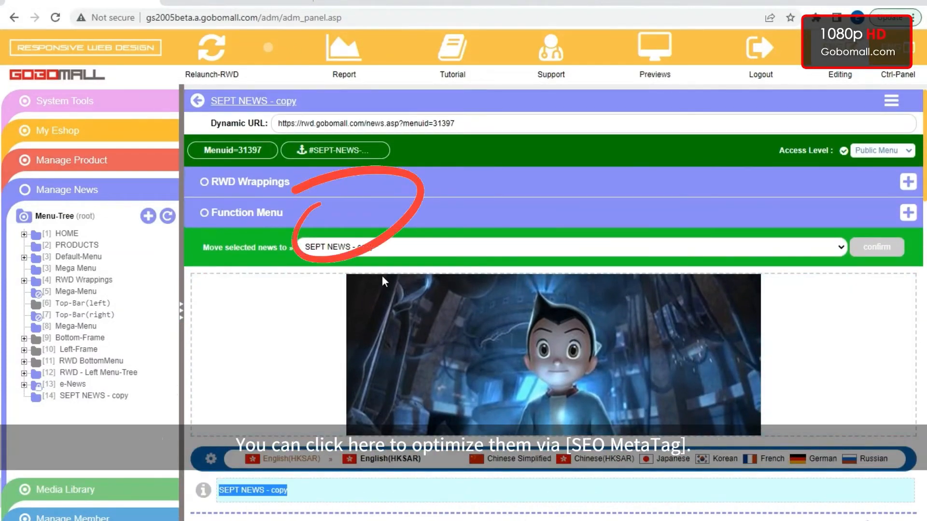
left_click(348, 212)
scroll(530, 270, "down", 3)
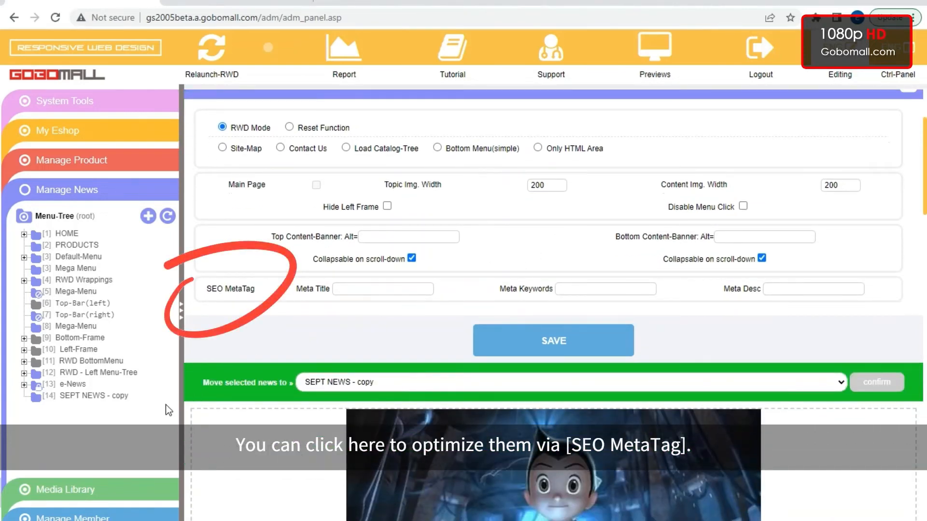
Step: Open the SEO Friendly URL Rewriter from the SEPT NEWS - copy menu's seo.url option and view its rebuild options
left_click(111, 396)
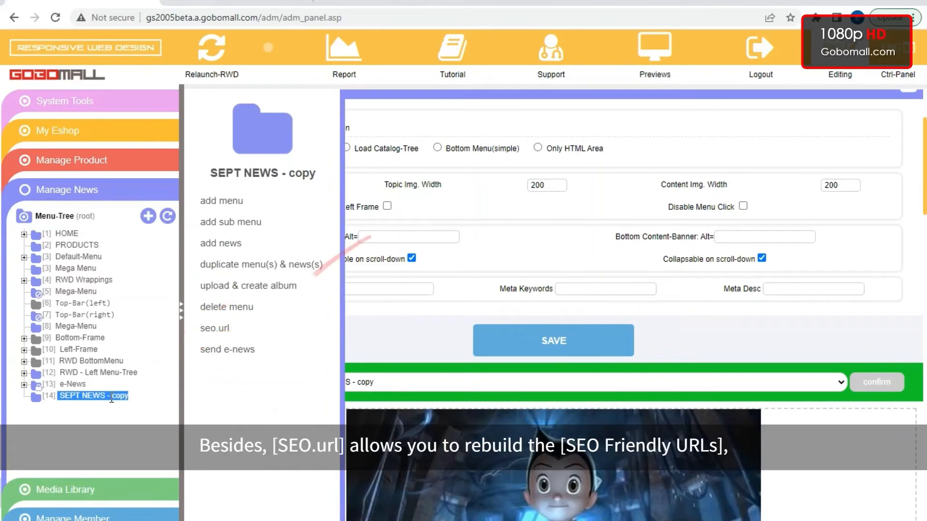
left_click(236, 333)
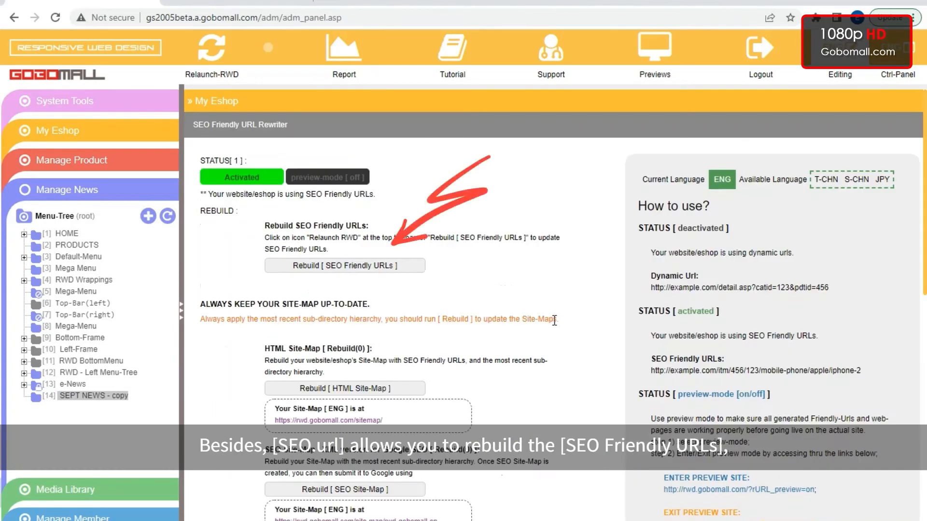
scroll(402, 276, "down", 1)
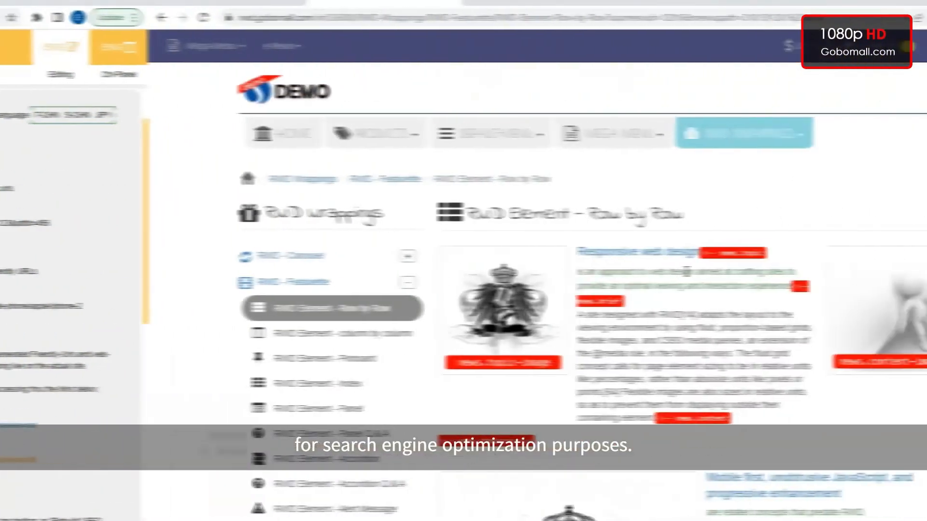
Step: Open the SITEMAP link in the live website's footer and look through the HTML site map
scroll(540, 275, "down", 20)
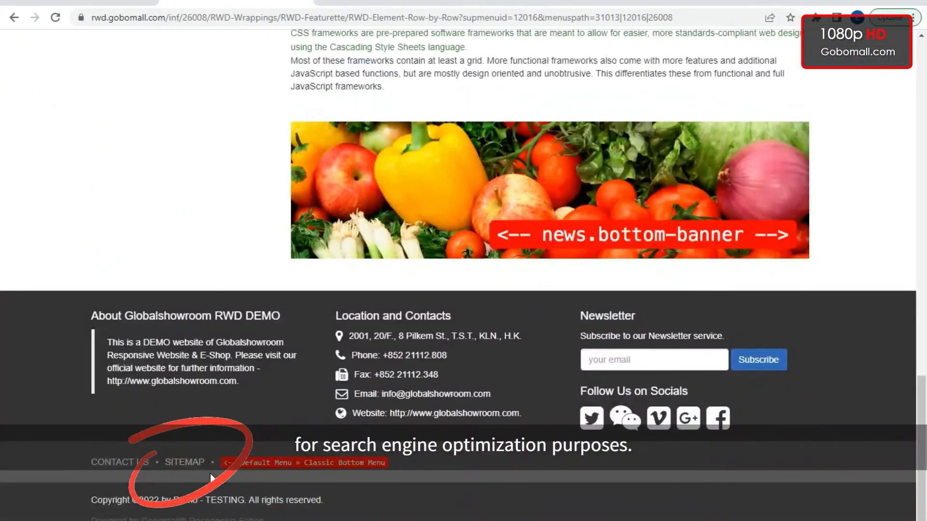
left_click(186, 462)
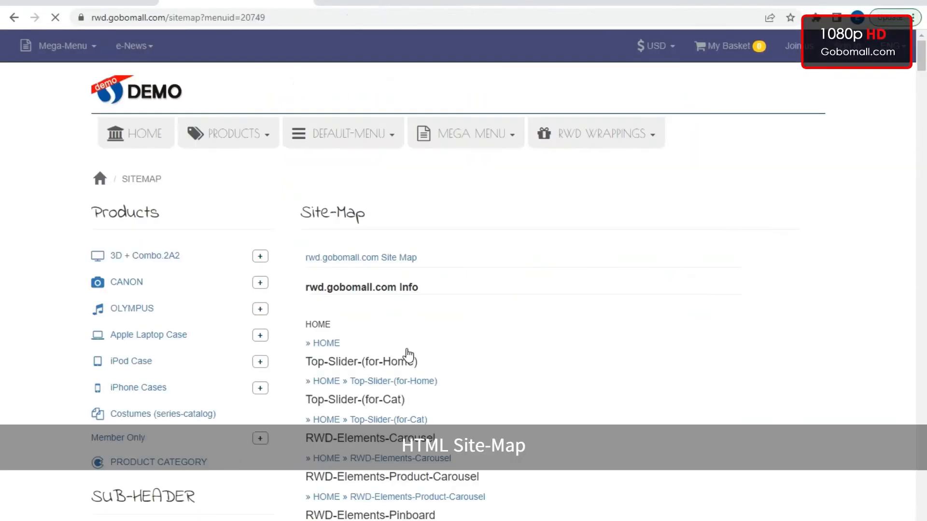
scroll(571, 236, "down", 20)
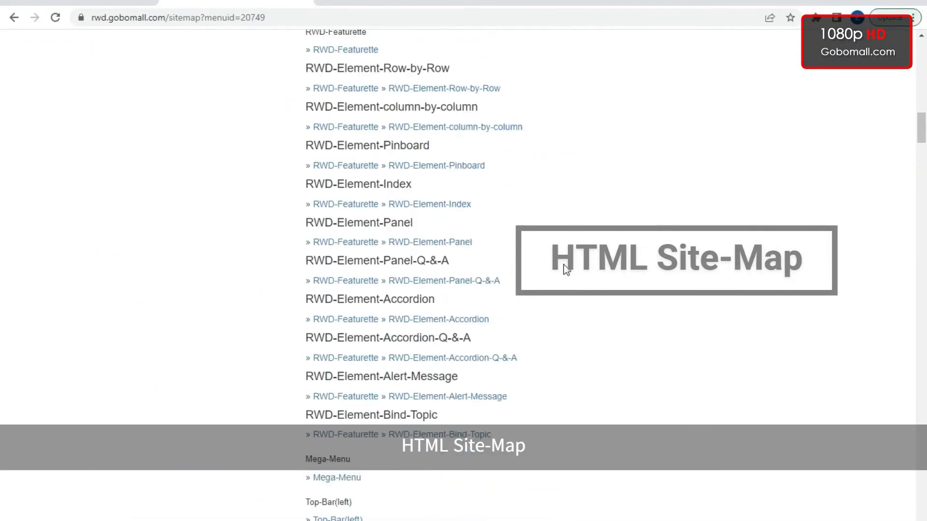
scroll(563, 264, "down", 20)
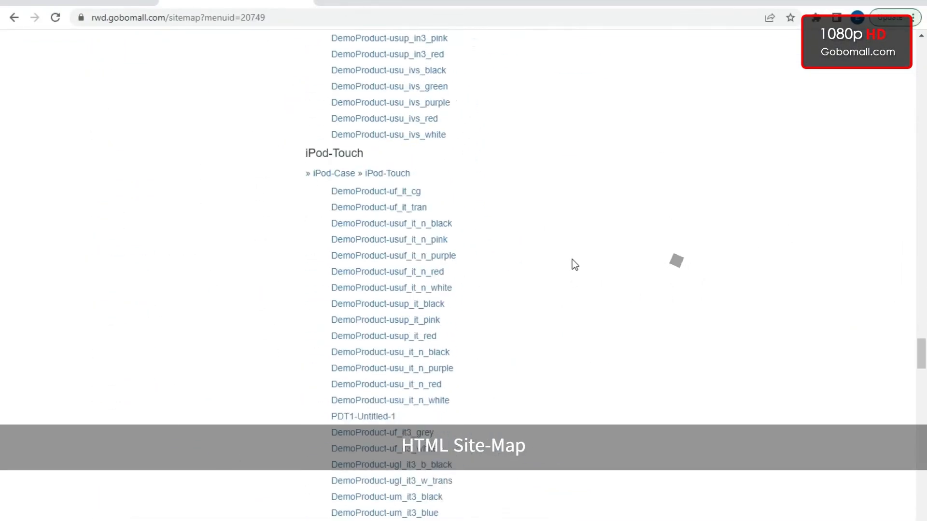
scroll(574, 261, "down", 20)
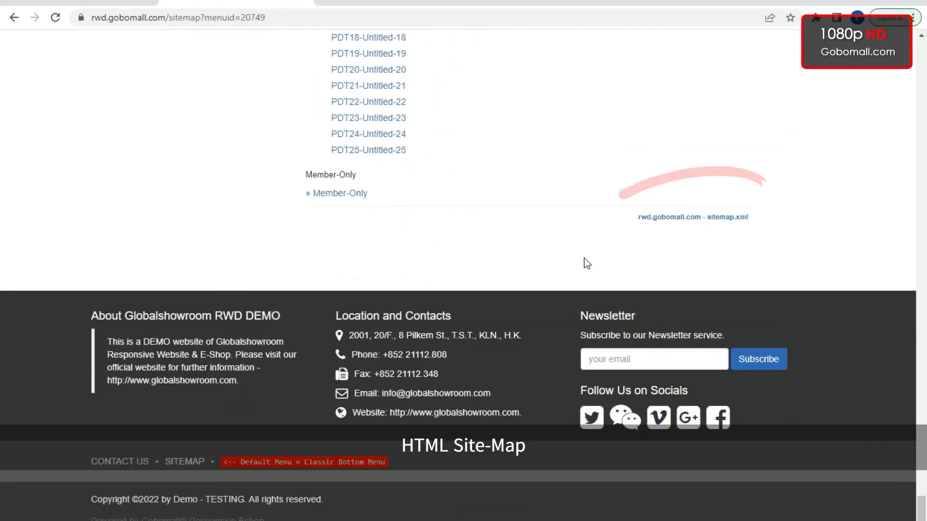
Step: Open the sitemap.xml link at the end of the HTML site map and look through the XML entries
left_click(691, 218)
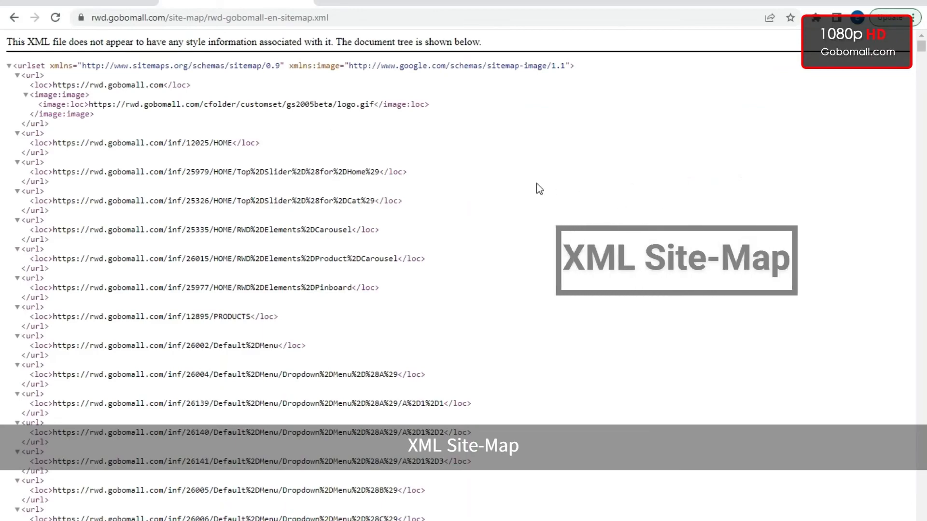
scroll(545, 191, "down", 12)
scroll(551, 200, "down", 10)
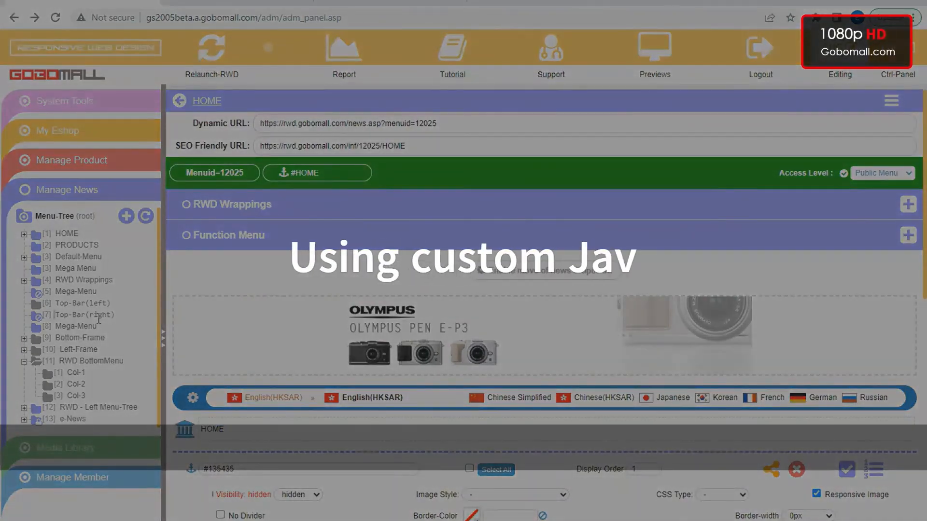
Step: Open the RWD BottomMenu and paste the Google Analytics, style, meta tag and site.css/site.js code into its TOP OF <HEAD> area
scroll(98, 320, "down", 1)
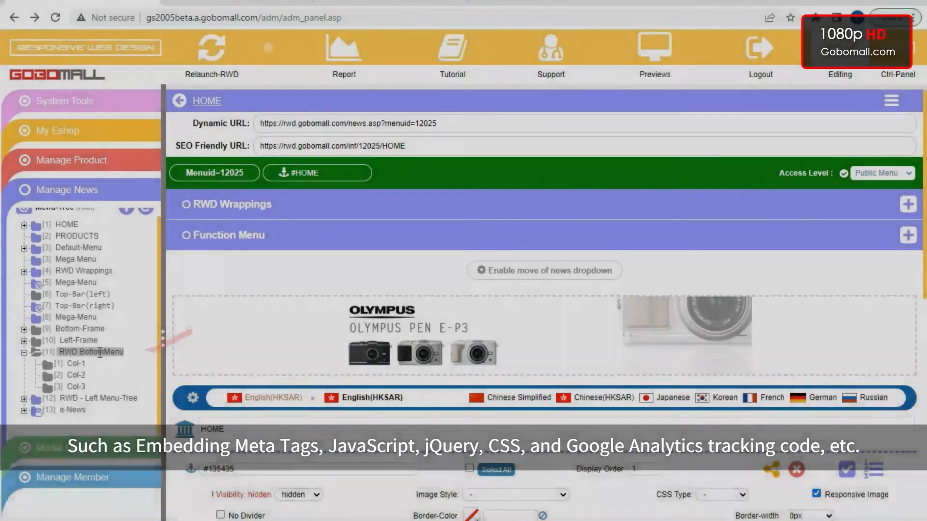
left_click(97, 353)
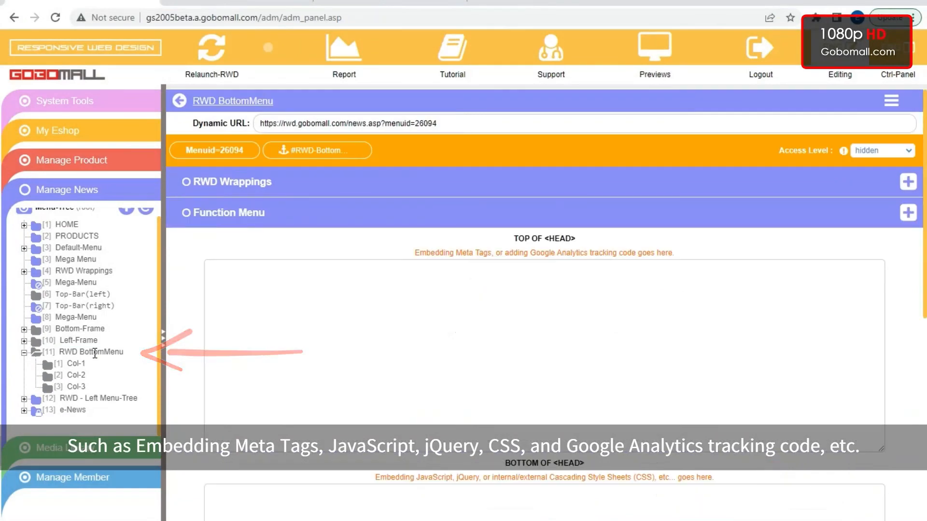
scroll(457, 253, "down", 10)
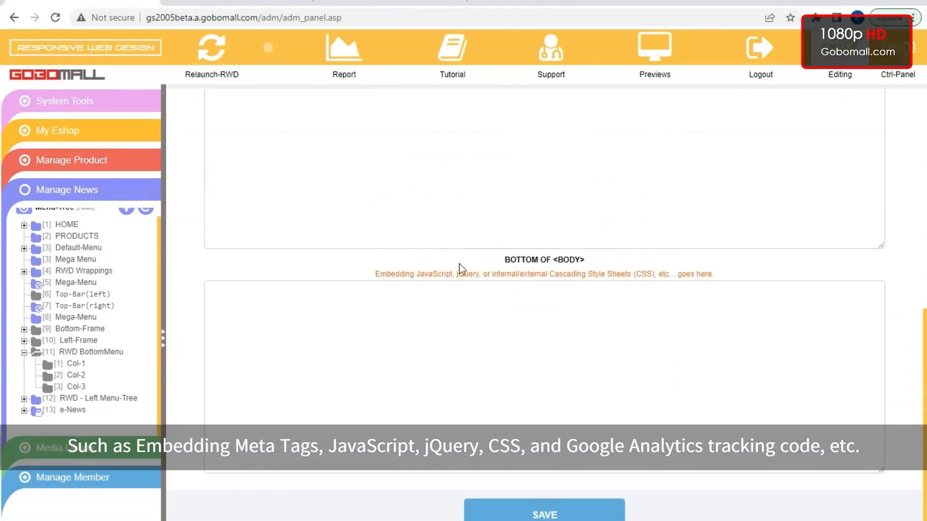
scroll(459, 264, "up", 10)
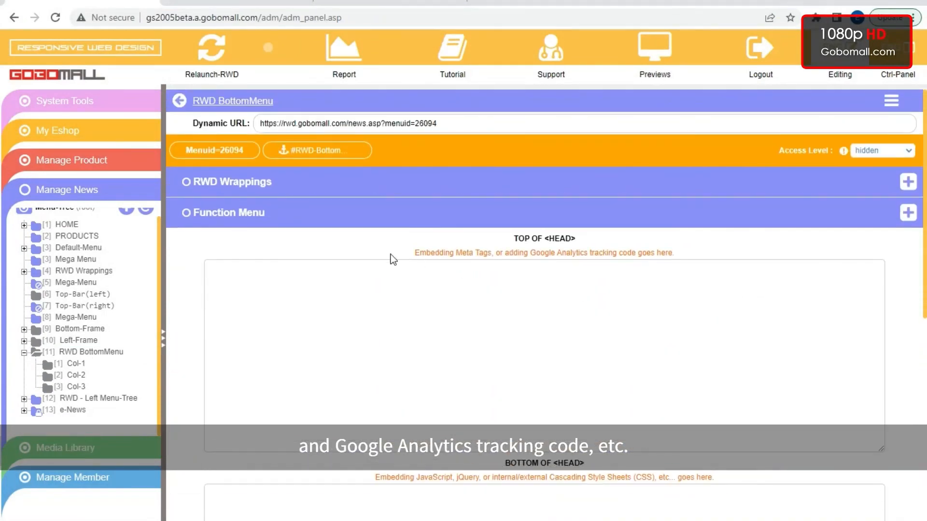
left_click(436, 276)
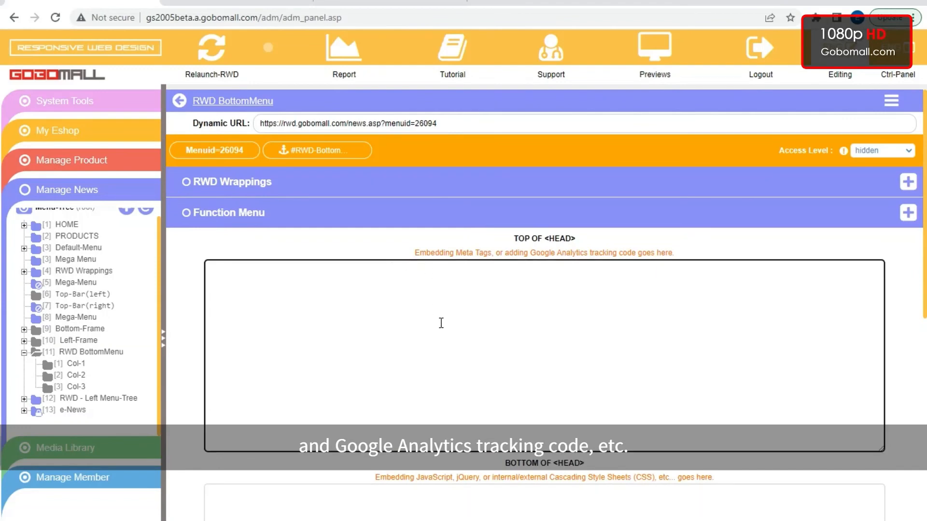
key("ctrl+v")
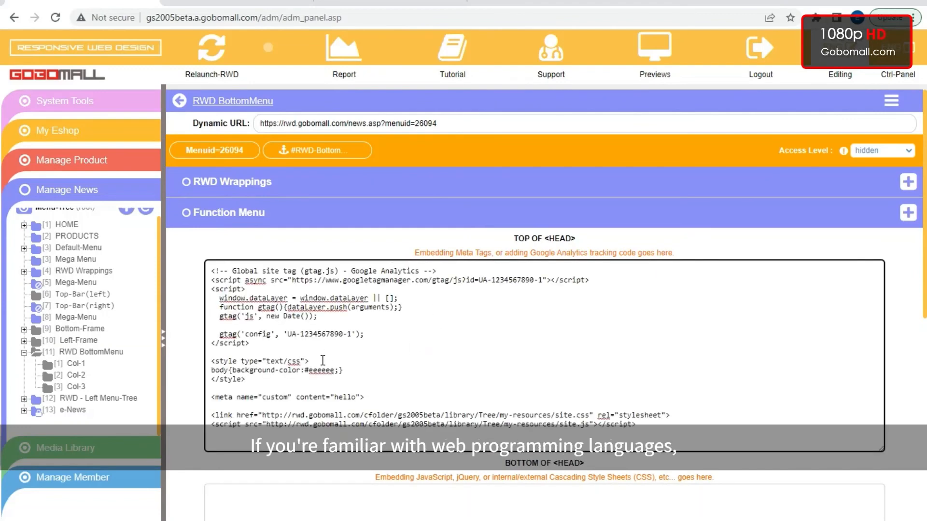
Step: Highlight the site.css and site.js lines in the TOP OF <HEAD> code, then look through the embedding areas down to BOTTOM OF <BODY>
scroll(355, 367, "down", 1)
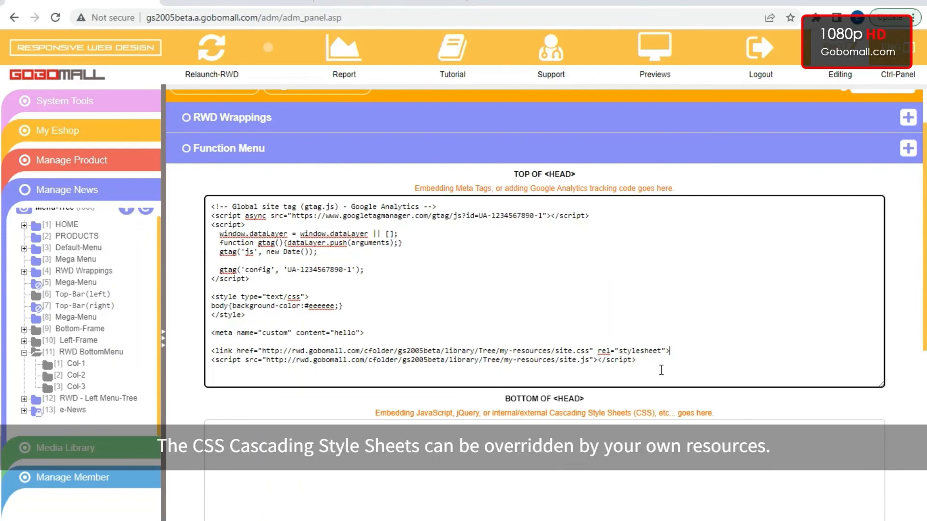
left_click_drag(642, 361, 182, 353)
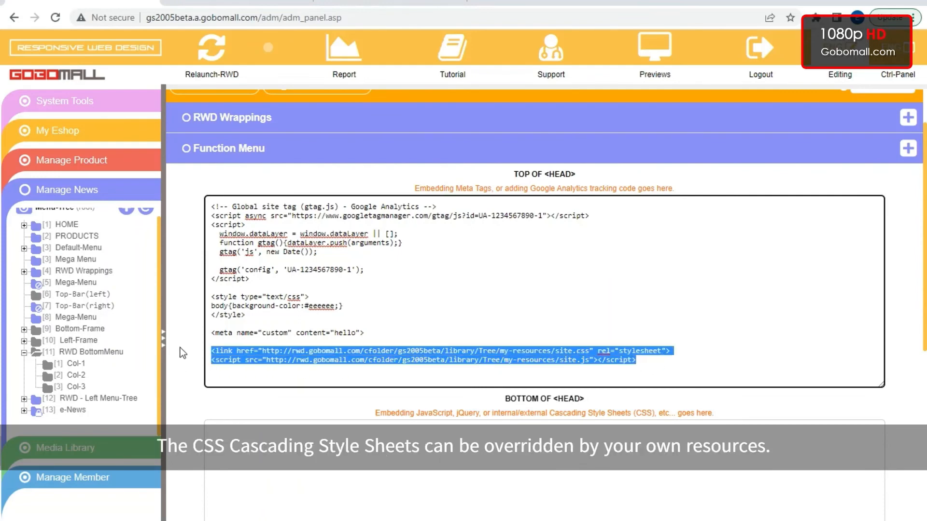
left_click(186, 385)
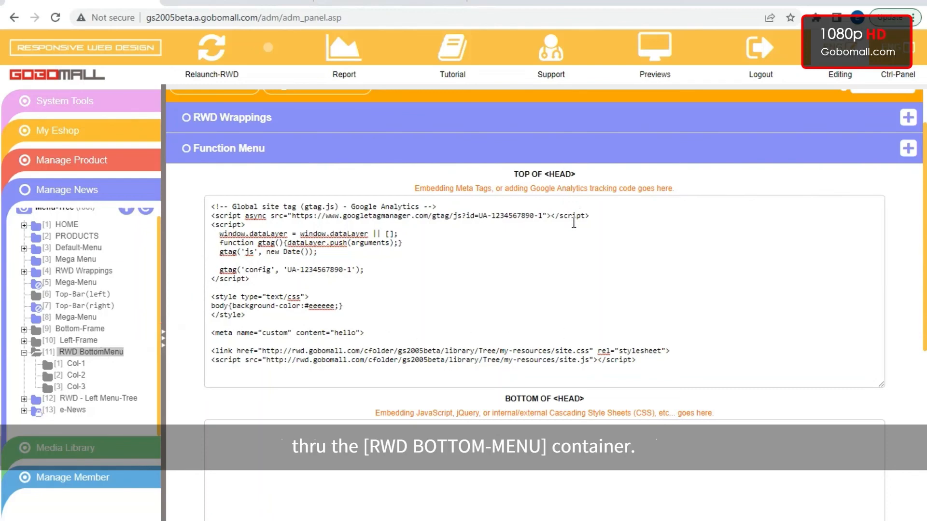
scroll(573, 222, "down", 7)
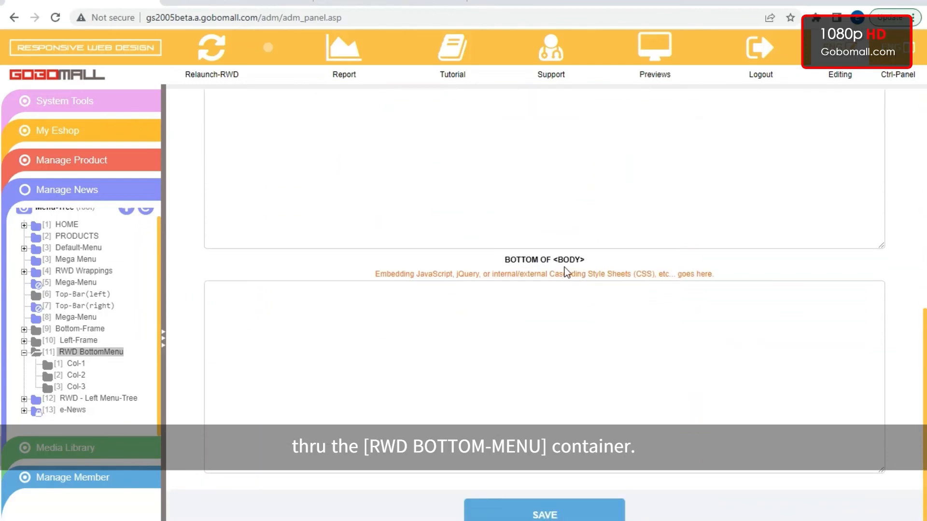
scroll(567, 272, "up", 8)
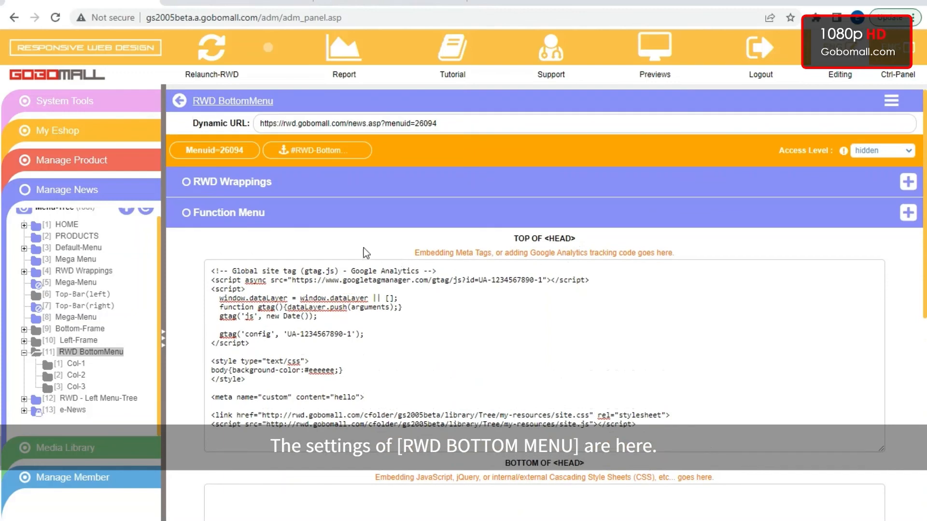
Step: Open the Col-1, Col-2 and Col-3 submenus of RWD BottomMenu in turn and look through each column's news settings
left_click(73, 364)
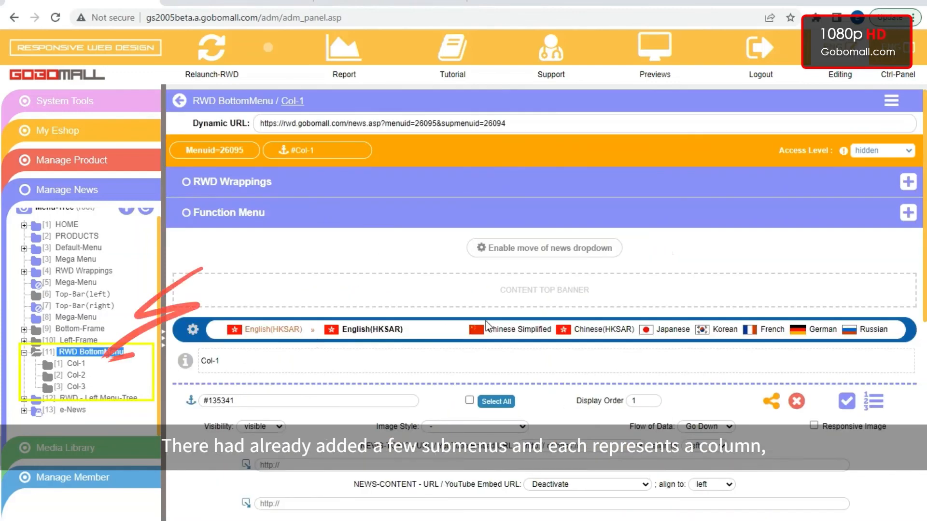
scroll(486, 320, "down", 8)
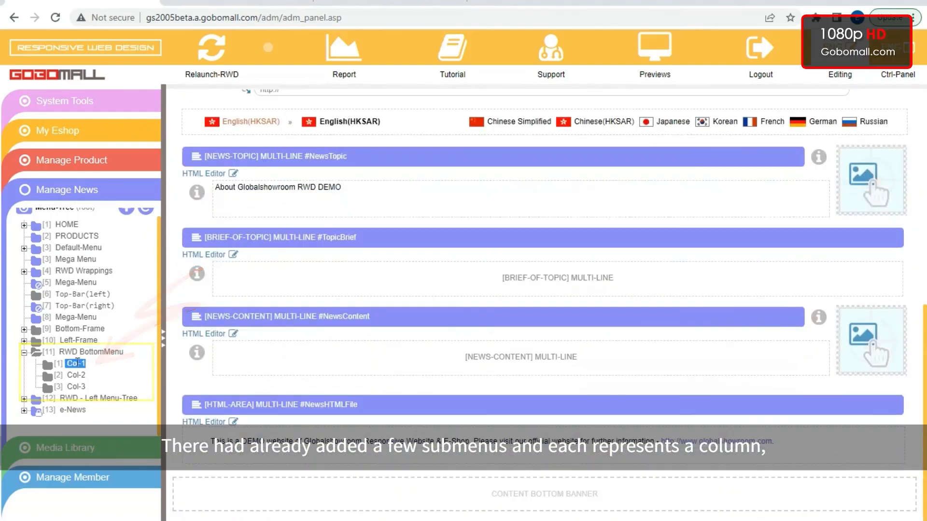
left_click(76, 375)
scroll(578, 292, "down", 20)
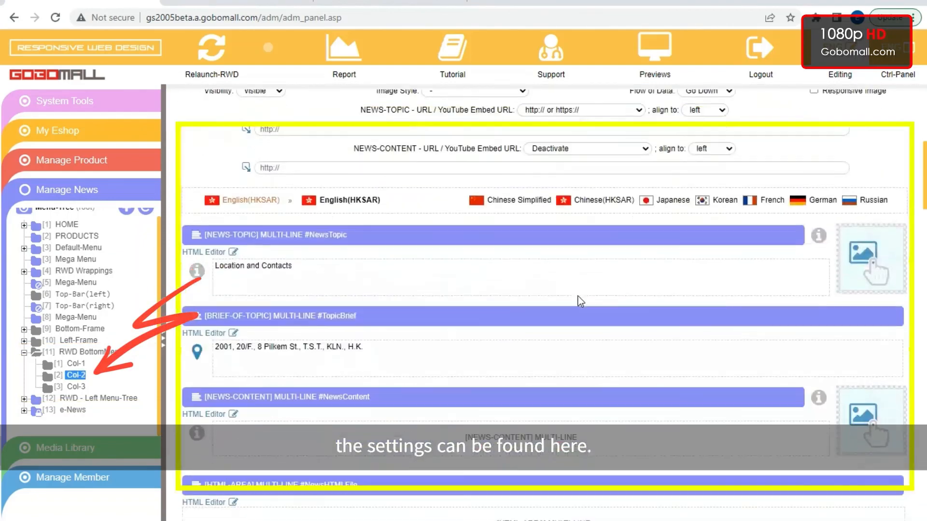
left_click(89, 399)
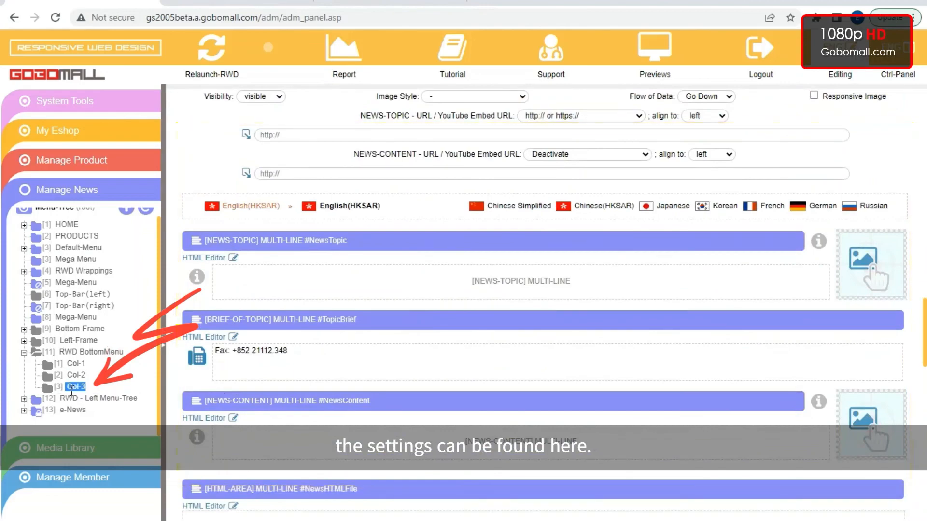
scroll(792, 164, "down", 15)
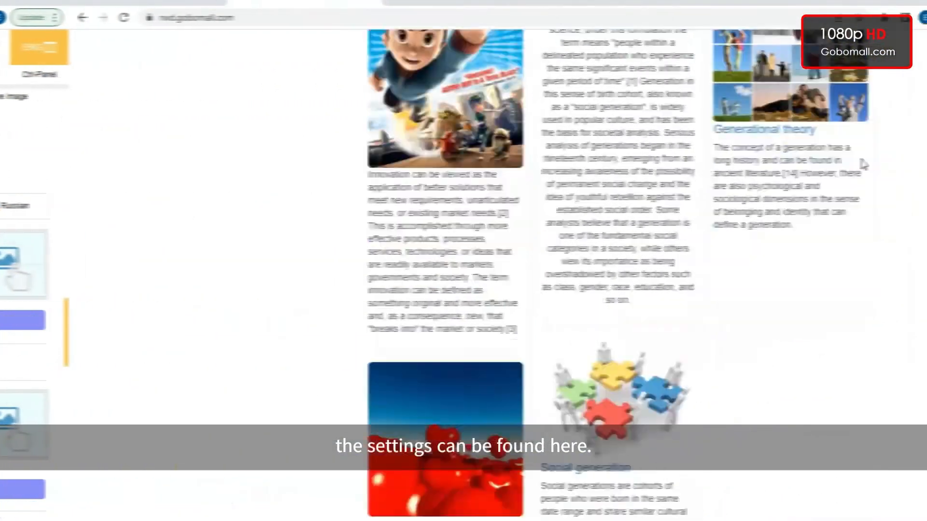